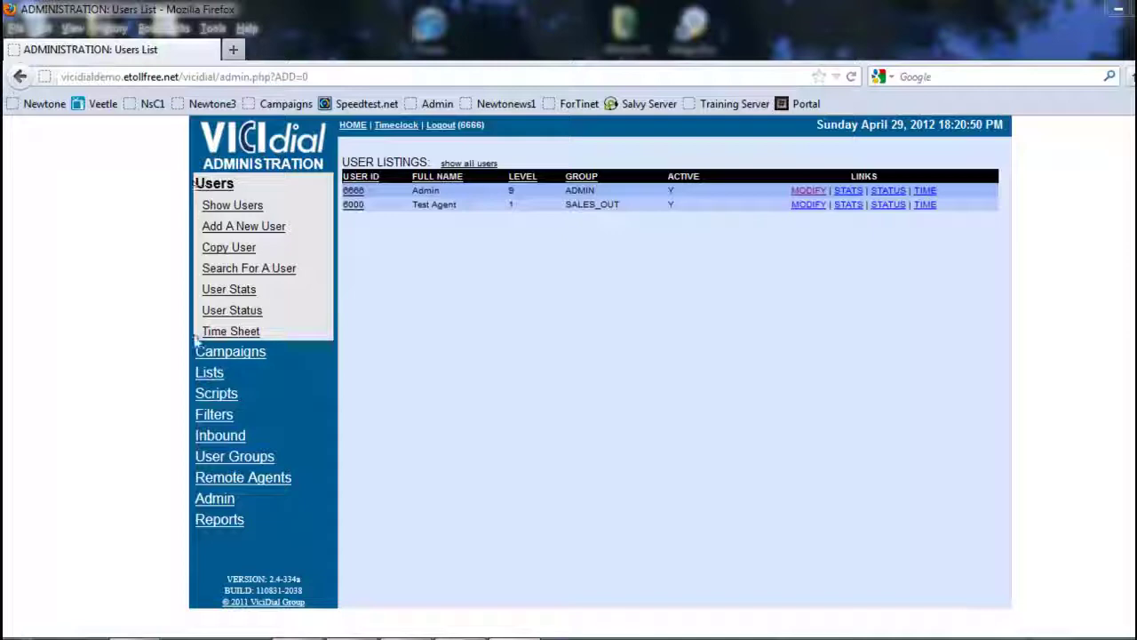
- Open VICIdial's Administration page from the Admin menu
{"action": "left_click", "coordinate": [205, 504]}
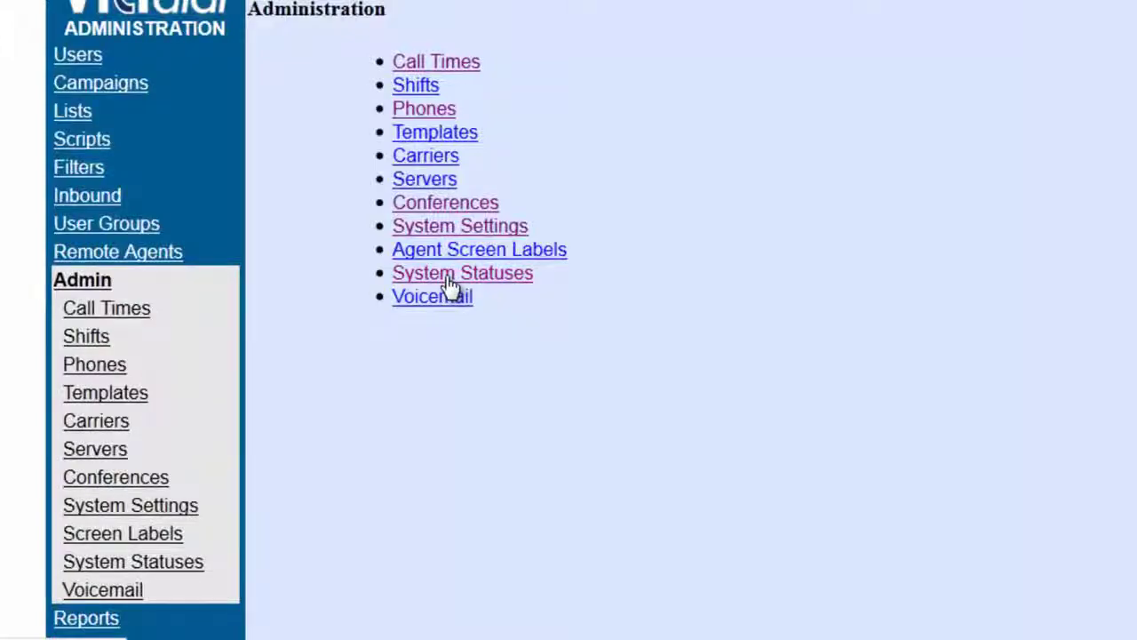
- Open System Statuses and browse codes such as A, B, CALLBK, DNC and DROP
{"action": "left_click", "coordinate": [448, 277]}
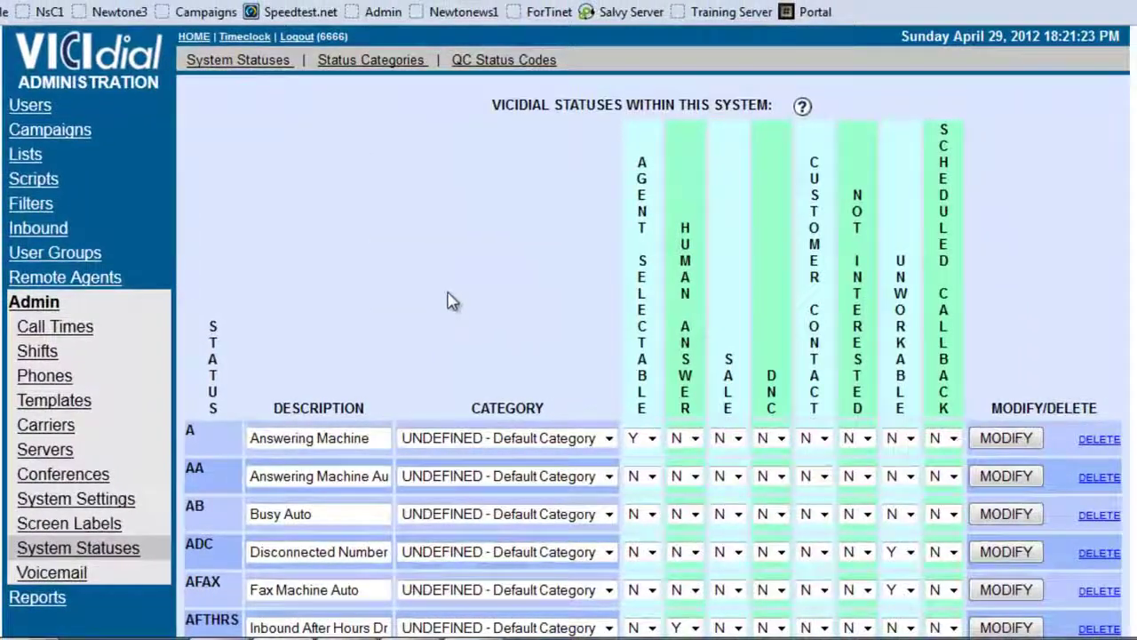
{"action": "scroll", "coordinate": [448, 302], "scroll_direction": "down", "scroll_amount": 5}
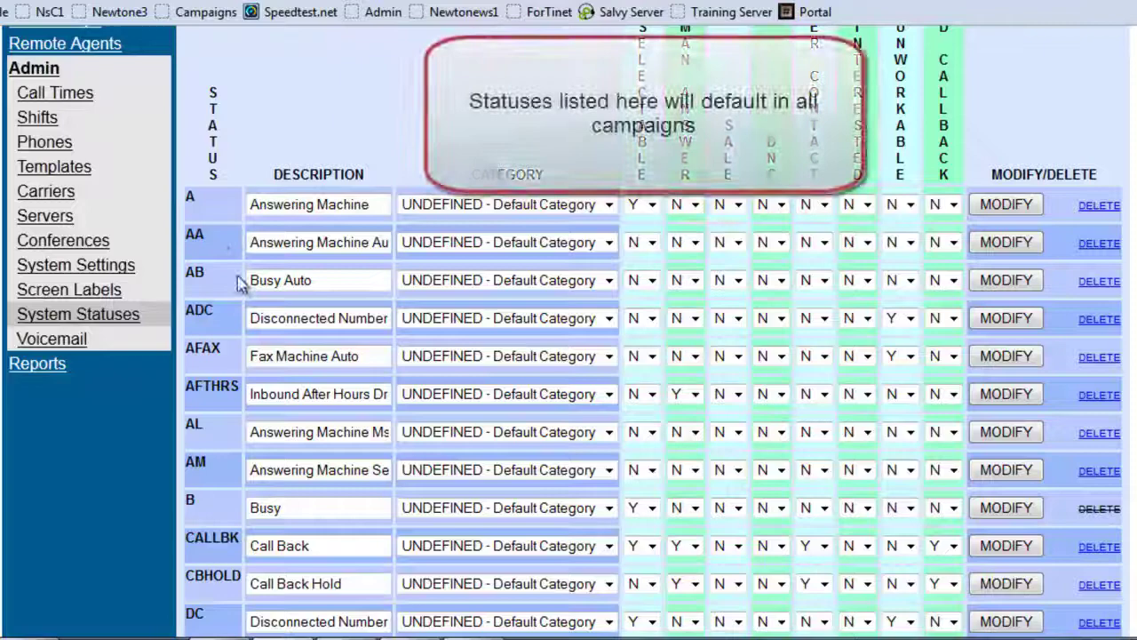
{"action": "scroll", "coordinate": [227, 283], "scroll_direction": "down", "scroll_amount": 2}
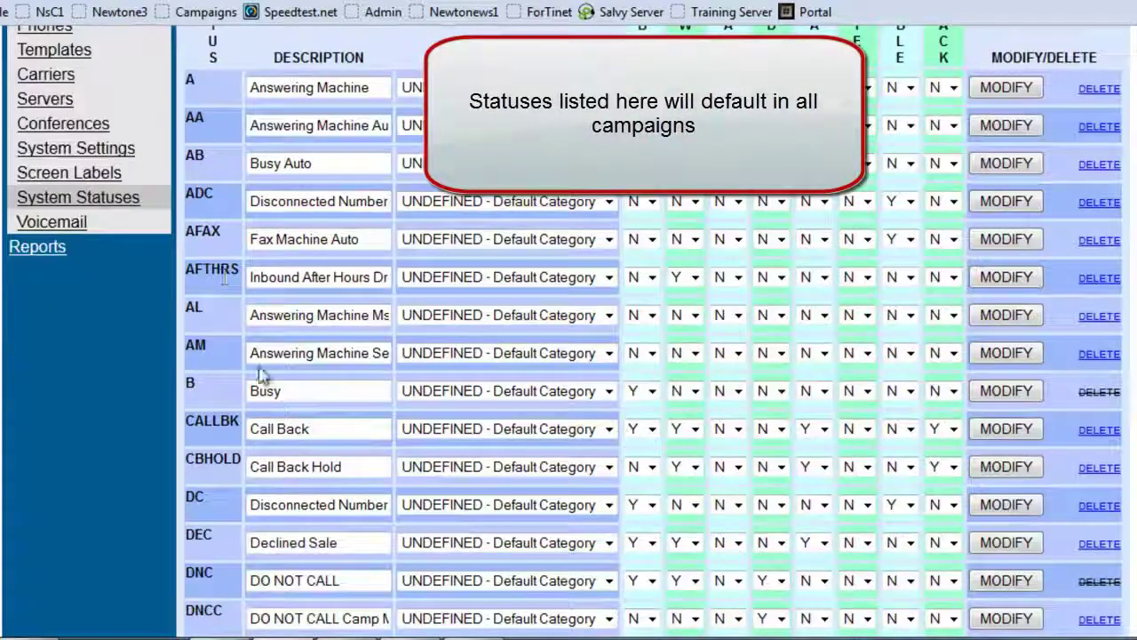
{"action": "scroll", "coordinate": [371, 276], "scroll_direction": "down", "scroll_amount": 10}
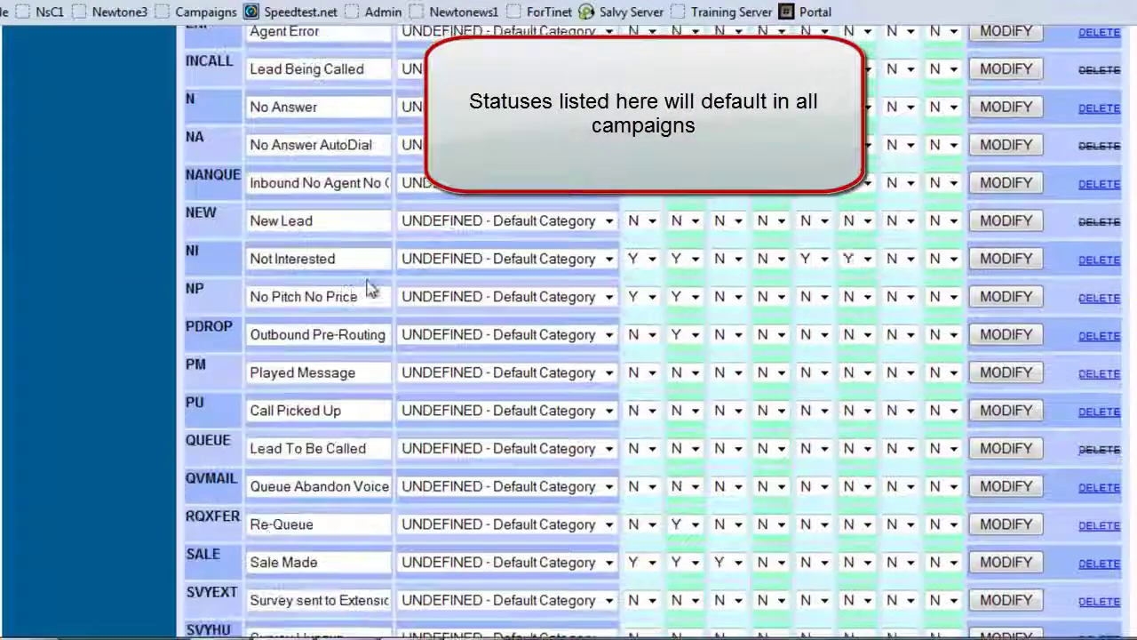
{"action": "scroll", "coordinate": [364, 293], "scroll_direction": "up", "scroll_amount": 10}
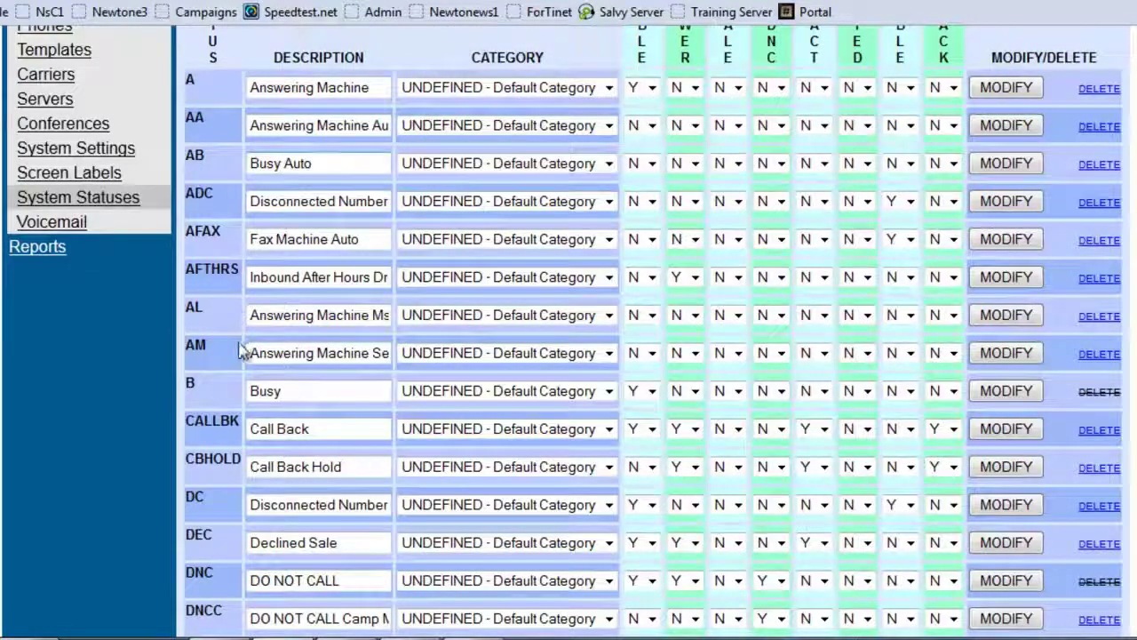
{"action": "left_click", "coordinate": [302, 384]}
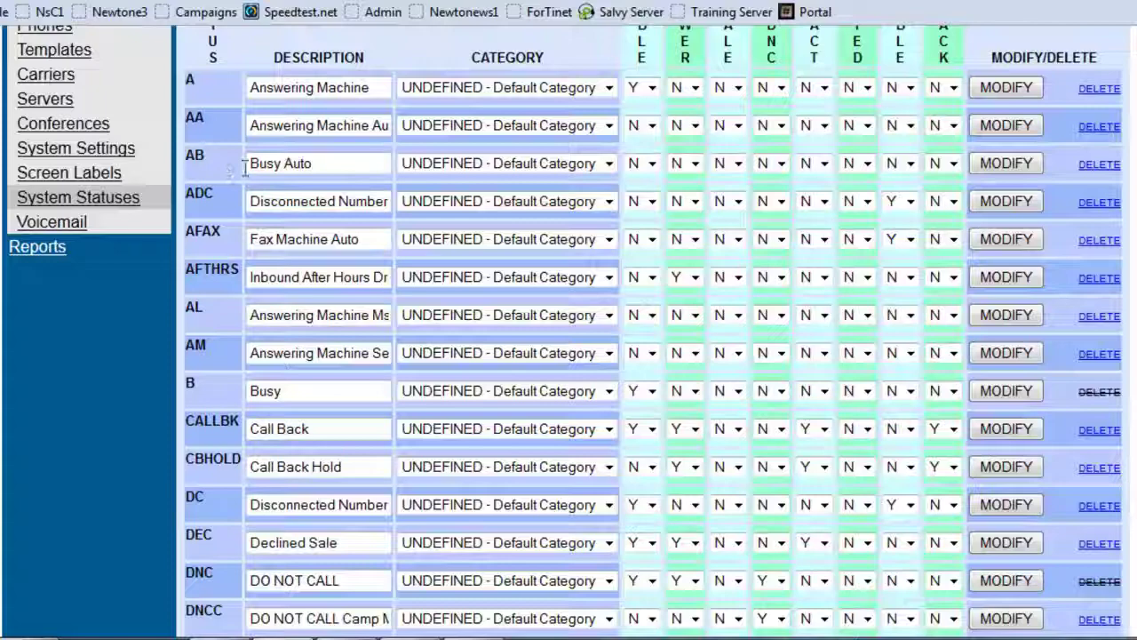
{"action": "scroll", "coordinate": [244, 169], "scroll_direction": "down", "scroll_amount": 3}
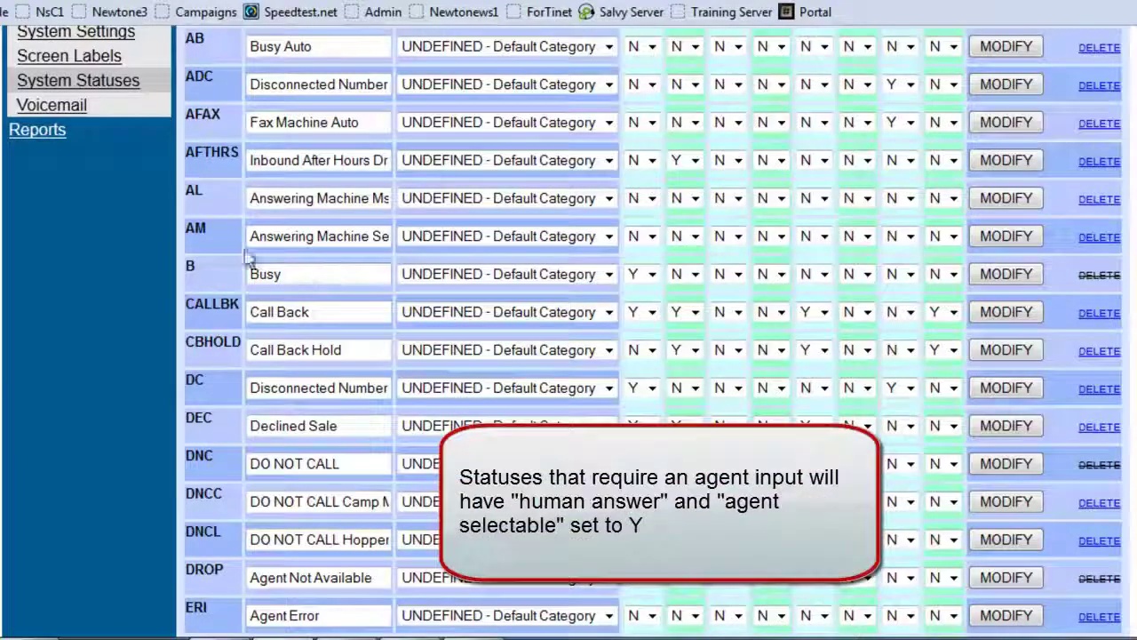
{"action": "scroll", "coordinate": [261, 192], "scroll_direction": "down", "scroll_amount": 10}
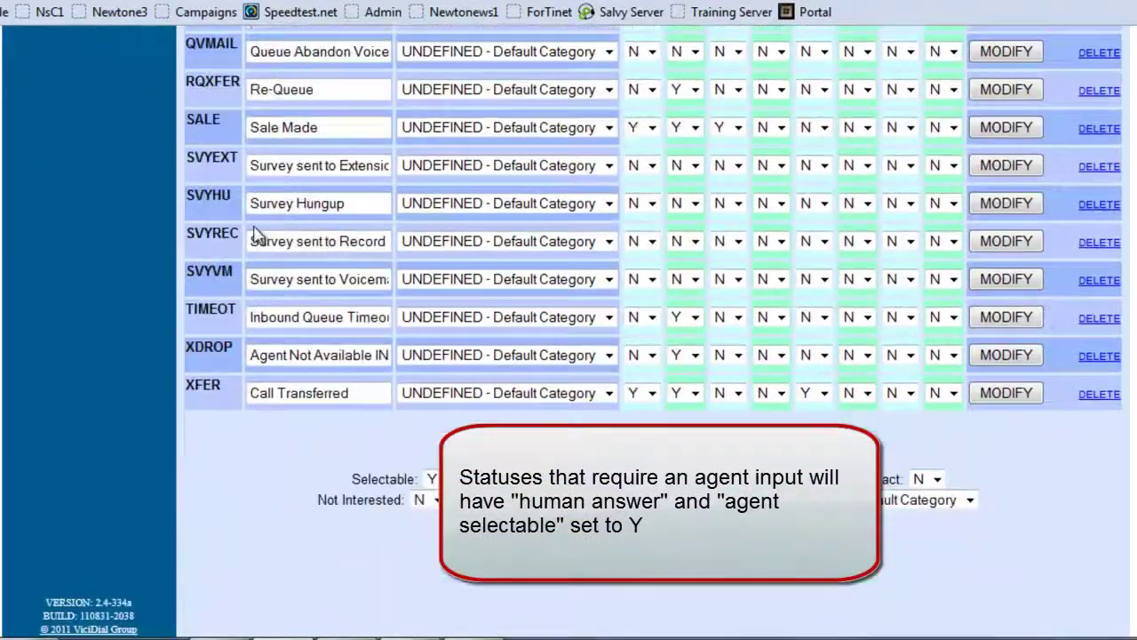
{"action": "scroll", "coordinate": [291, 391], "scroll_direction": "up", "scroll_amount": 10}
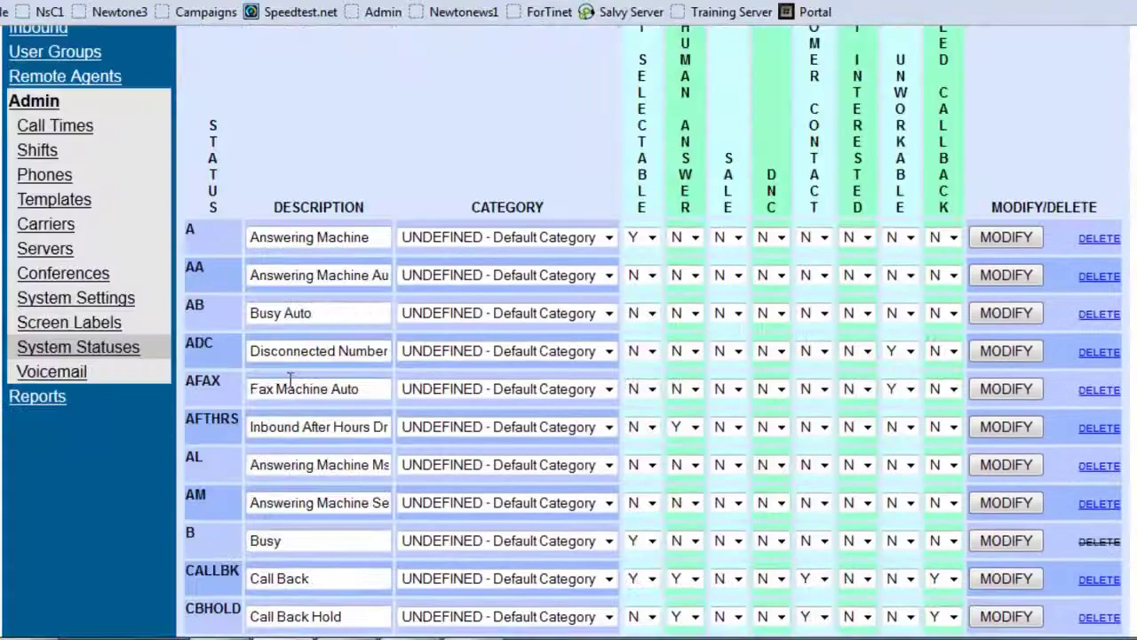
{"action": "scroll", "coordinate": [303, 351], "scroll_direction": "down", "scroll_amount": 8}
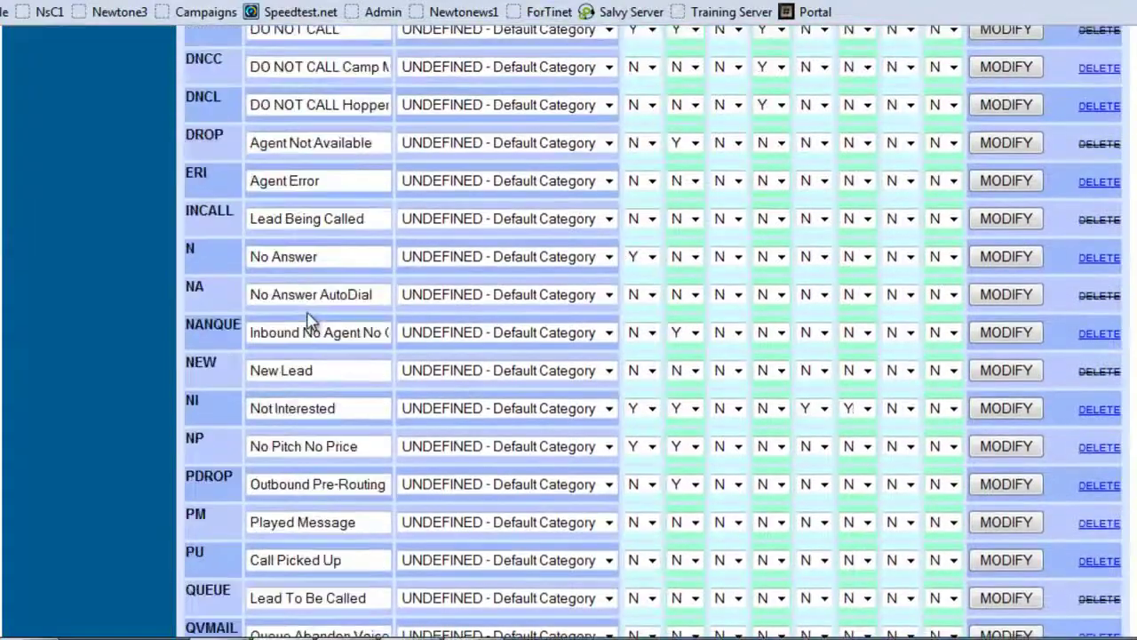
{"action": "scroll", "coordinate": [306, 320], "scroll_direction": "down", "scroll_amount": 3}
{"action": "scroll", "coordinate": [306, 320], "scroll_direction": "down", "scroll_amount": 5}
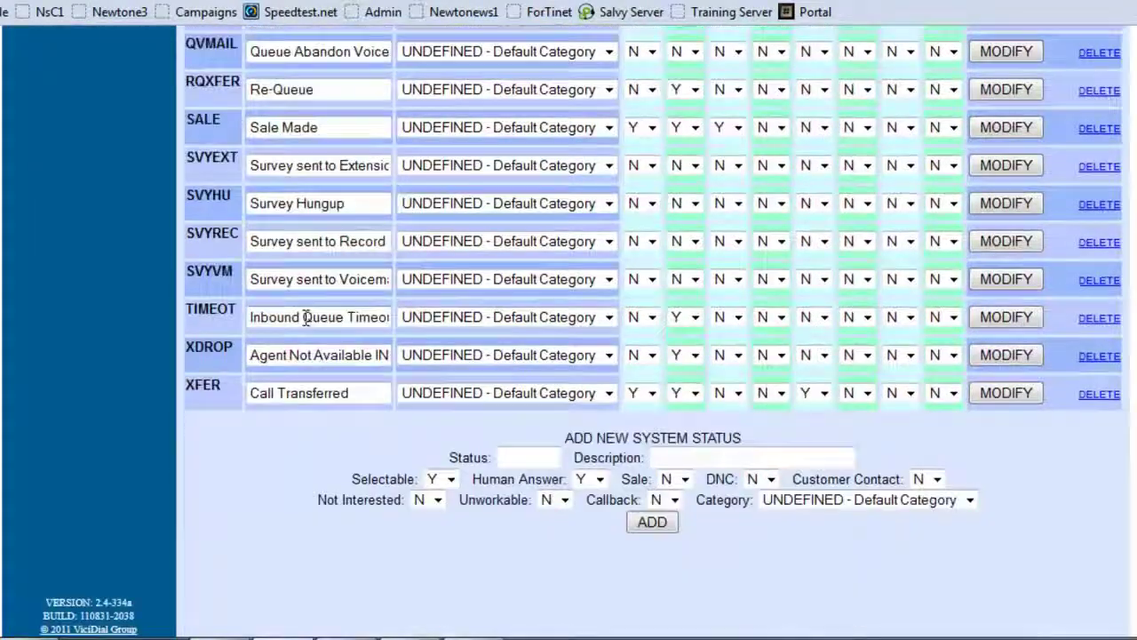
{"action": "scroll", "coordinate": [305, 317], "scroll_direction": "up", "scroll_amount": 15}
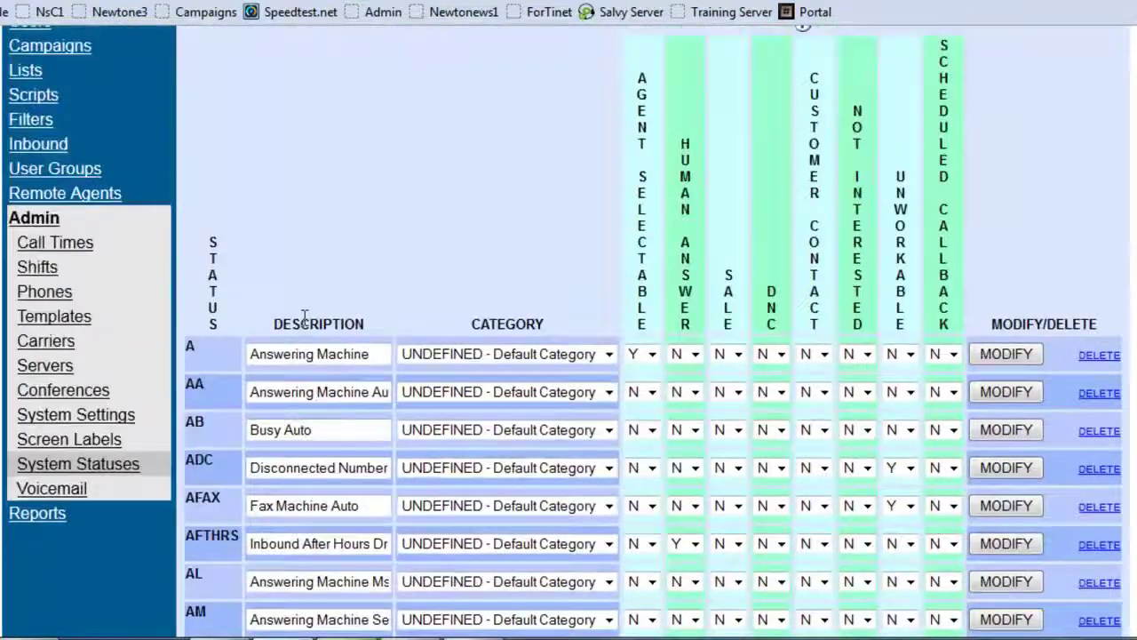
{"action": "scroll", "coordinate": [304, 317], "scroll_direction": "down", "scroll_amount": 10}
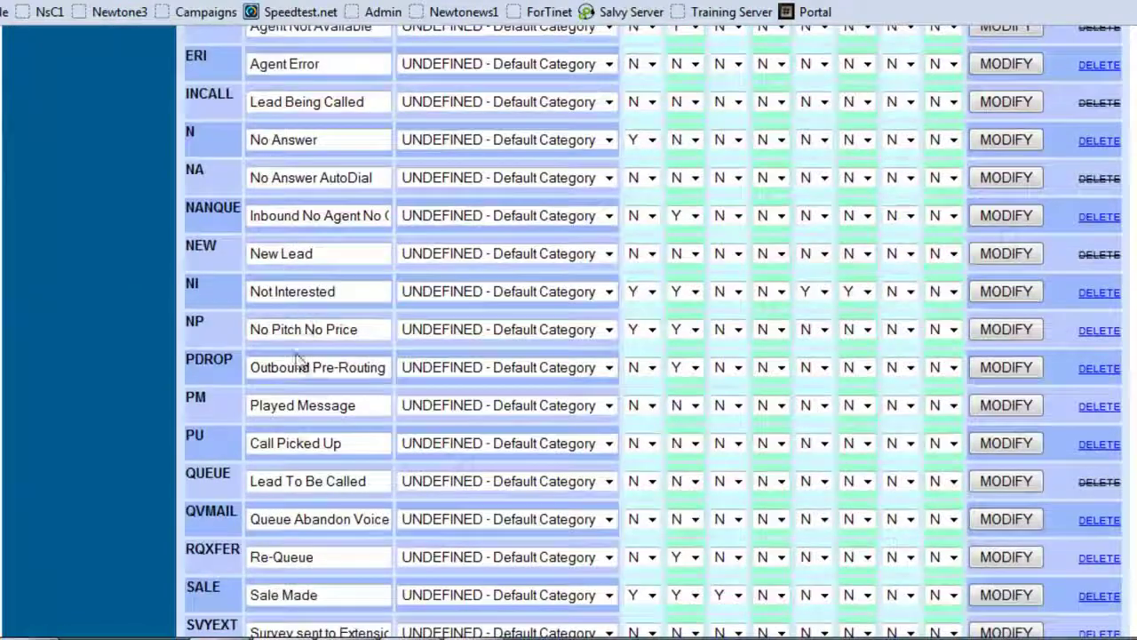
{"action": "scroll", "coordinate": [299, 360], "scroll_direction": "down", "scroll_amount": 3}
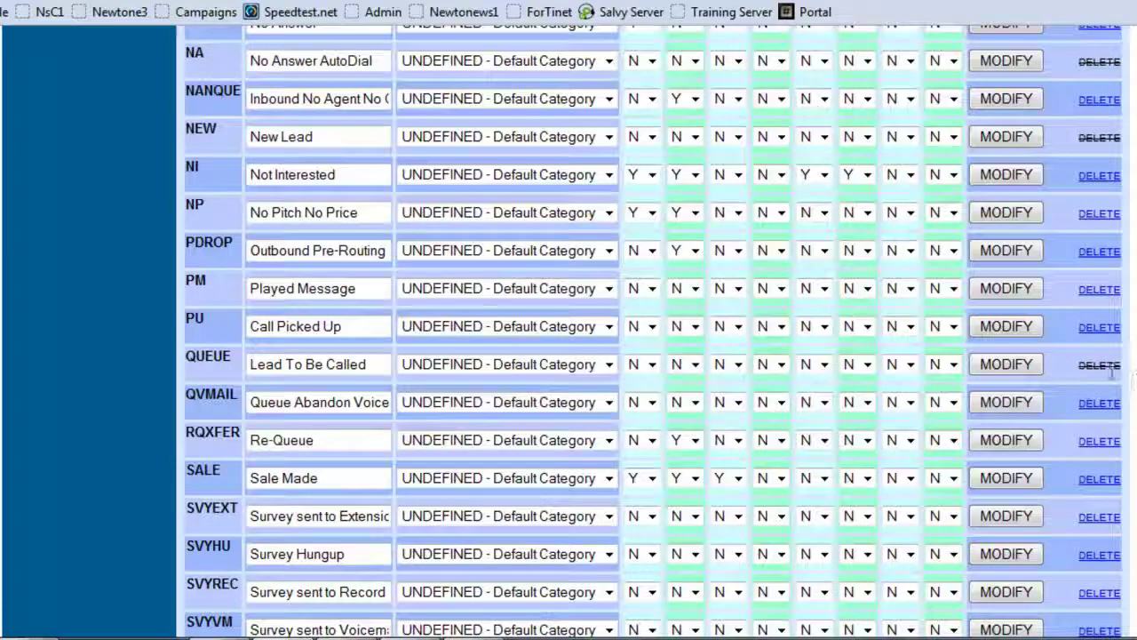
{"action": "scroll", "coordinate": [1110, 323], "scroll_direction": "up", "scroll_amount": 5}
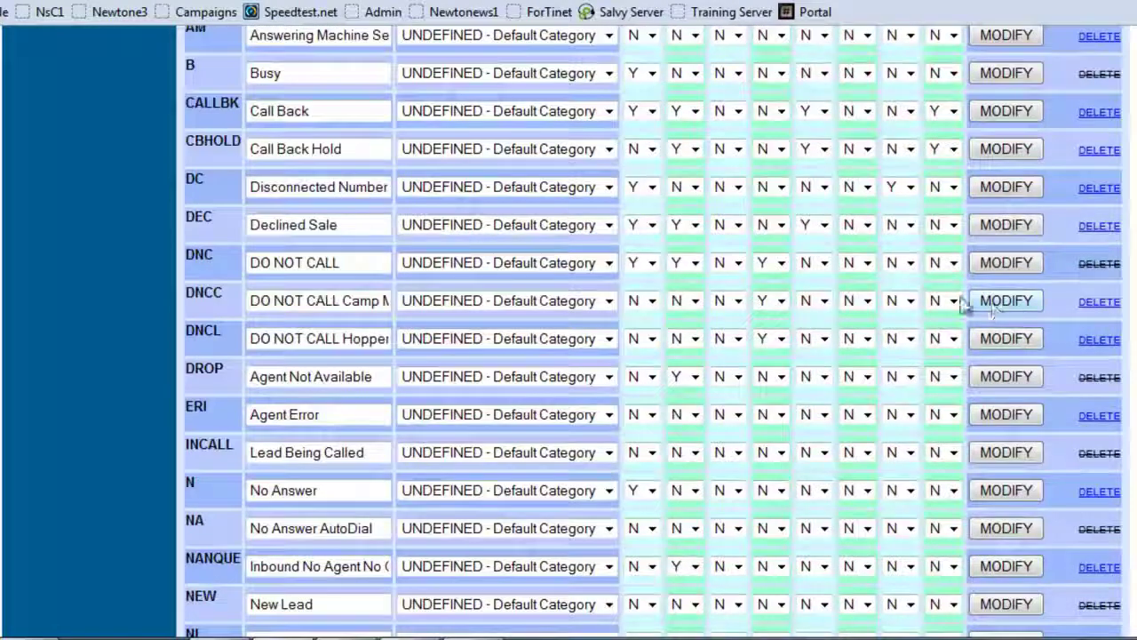
{"action": "scroll", "coordinate": [617, 263], "scroll_direction": "up", "scroll_amount": 3}
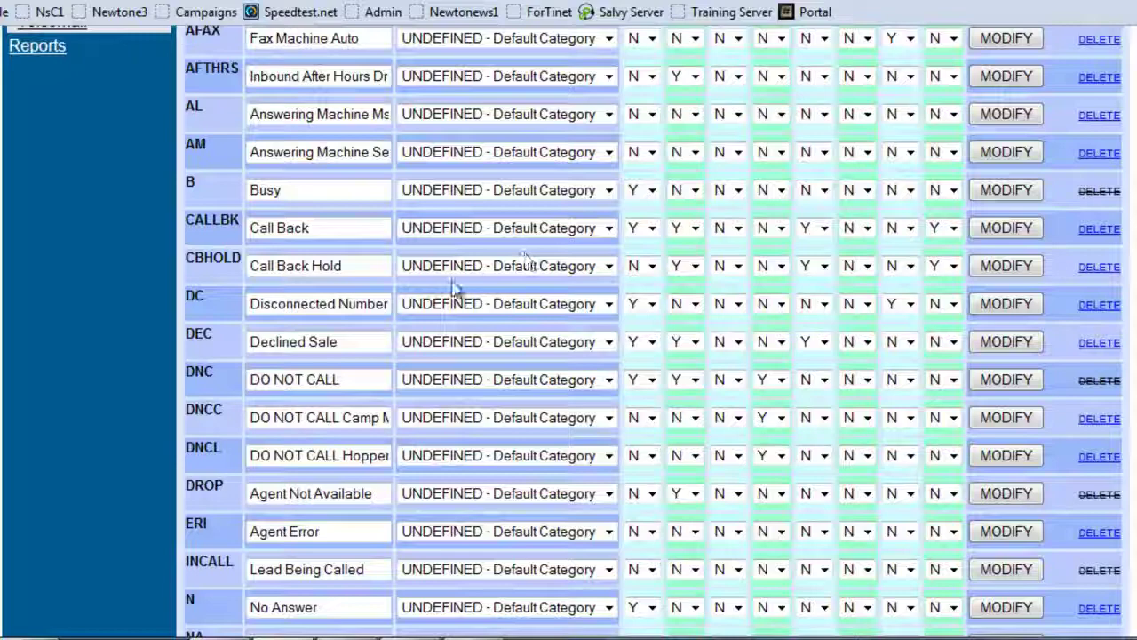
{"action": "scroll", "coordinate": [375, 299], "scroll_direction": "up", "scroll_amount": 3}
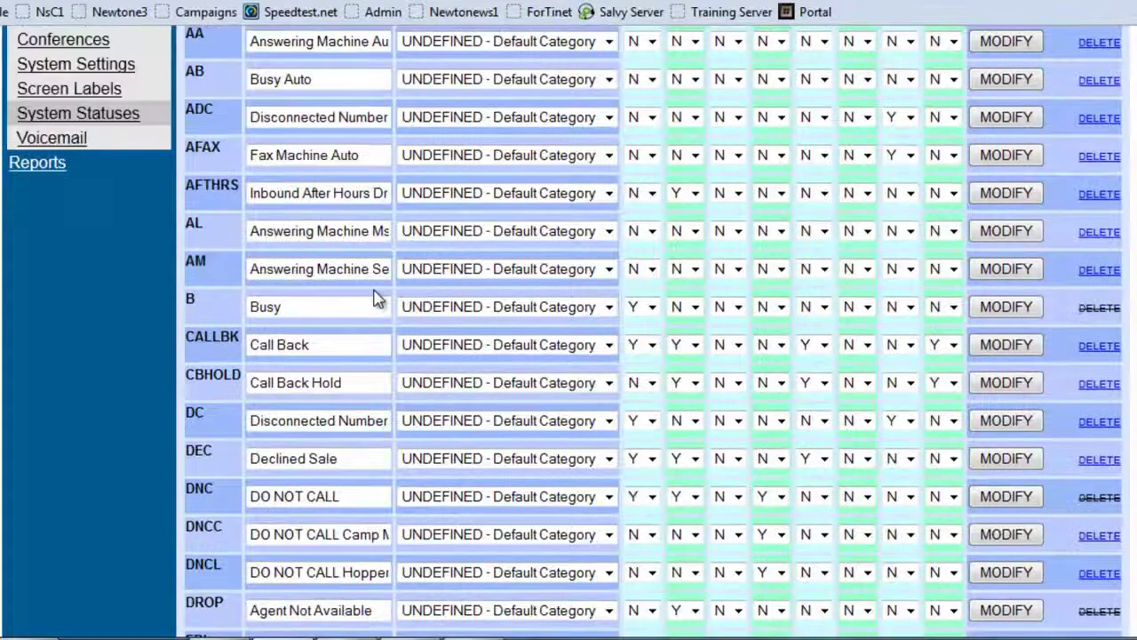
{"action": "scroll", "coordinate": [375, 300], "scroll_direction": "up", "scroll_amount": 4}
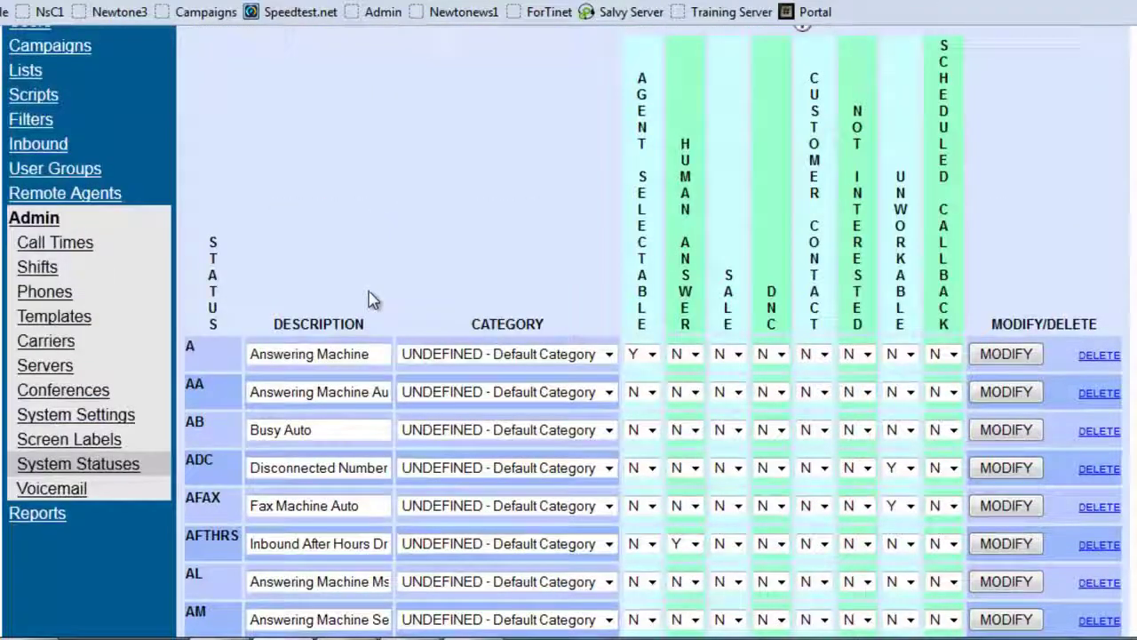
{"action": "scroll", "coordinate": [373, 299], "scroll_direction": "up", "scroll_amount": 2}
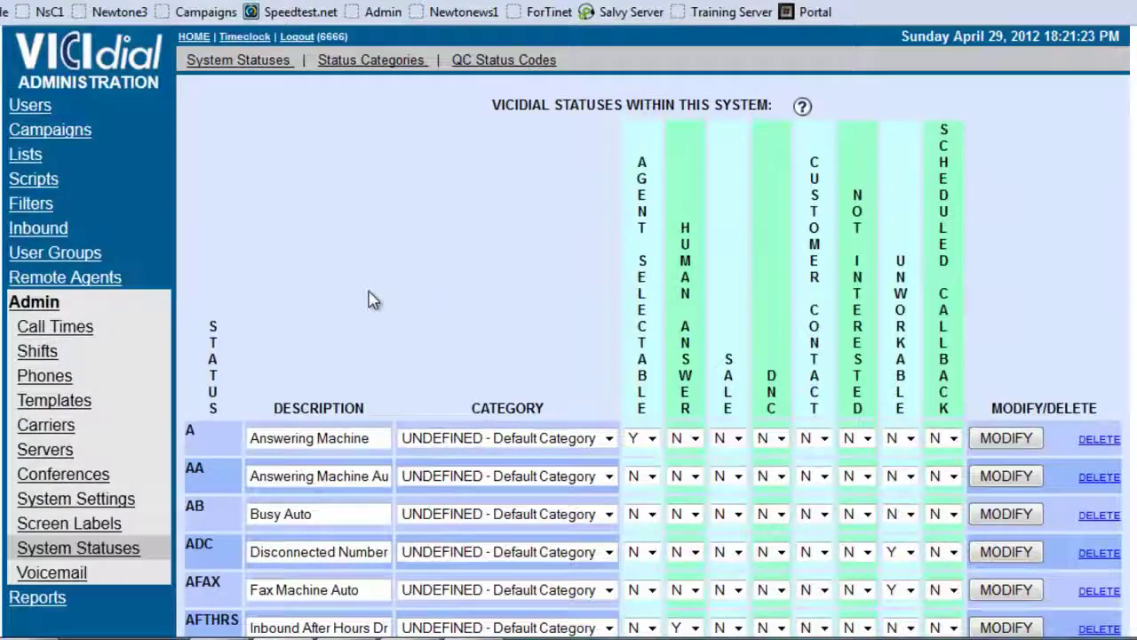
- Go from Campaigns to TEST_OUT's Statuses and open its empty custom statuses form
{"action": "left_click", "coordinate": [32, 135]}
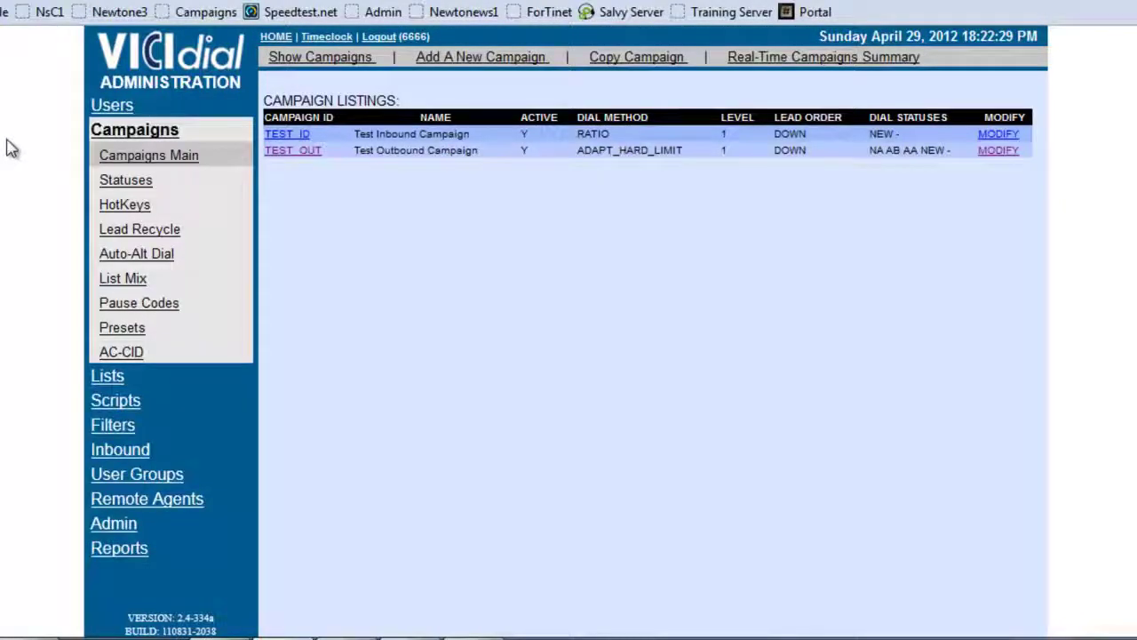
{"action": "left_click", "coordinate": [299, 156]}
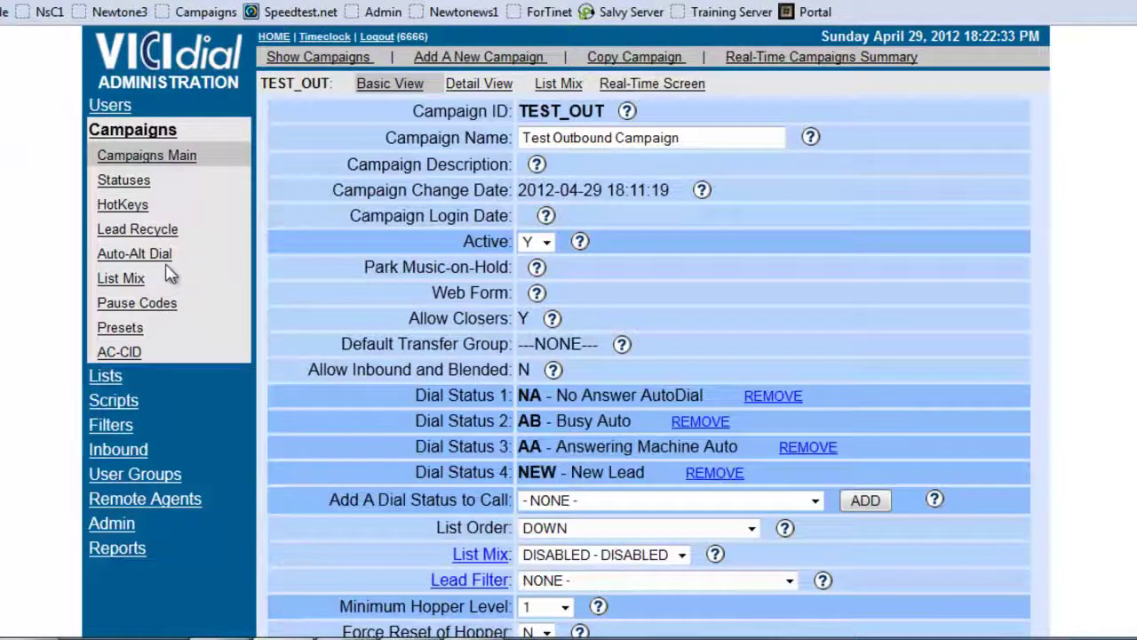
{"action": "left_click", "coordinate": [125, 188]}
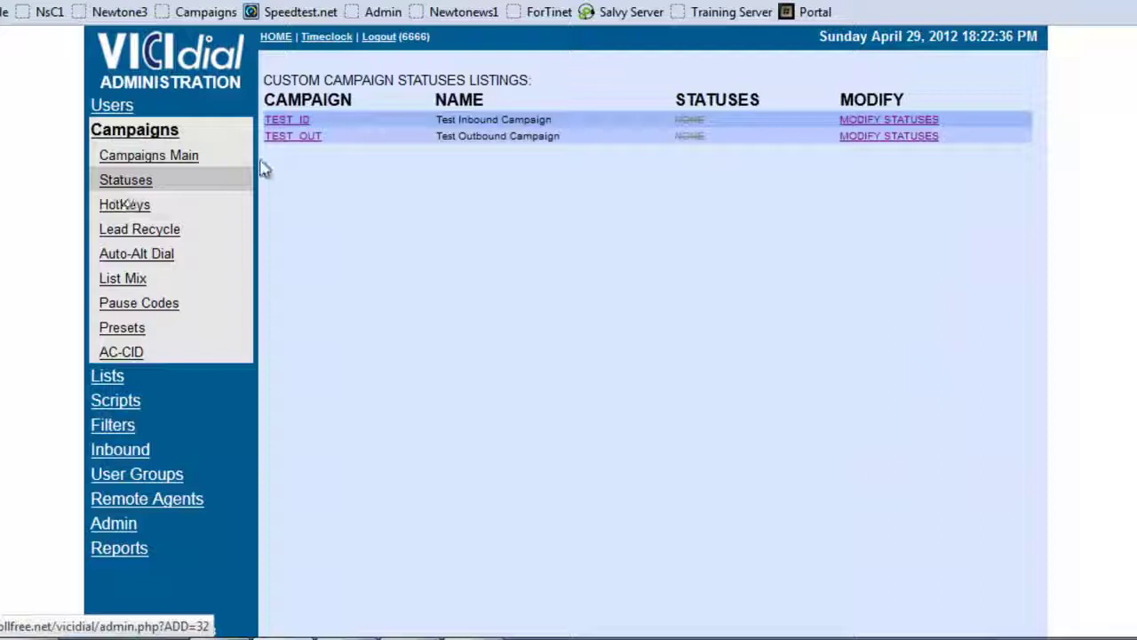
{"action": "left_click", "coordinate": [276, 137]}
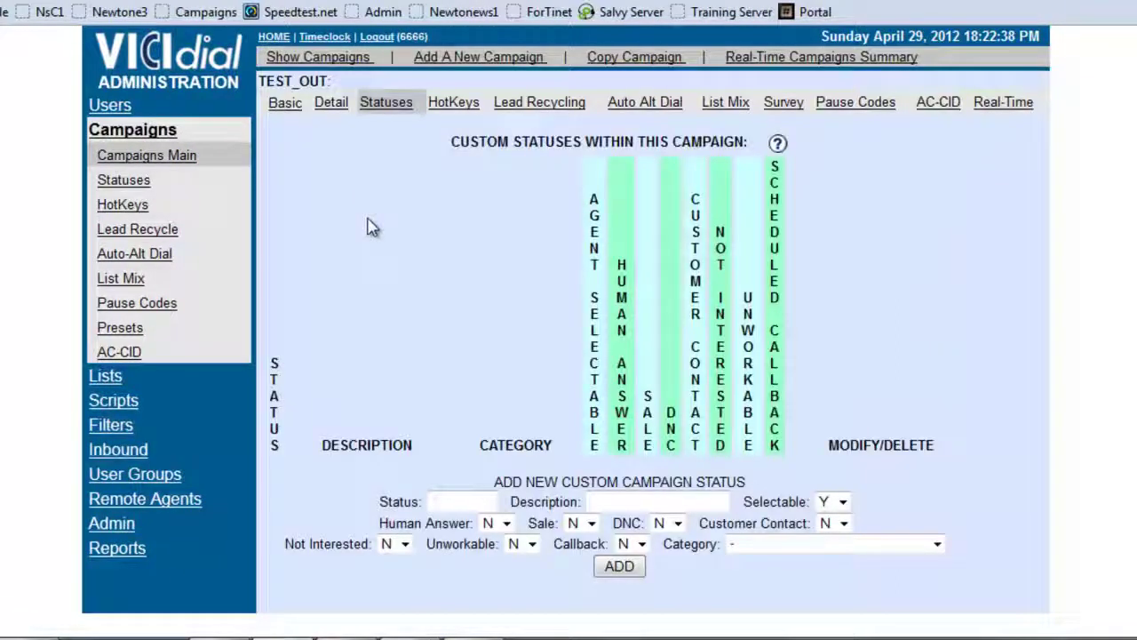
{"action": "scroll", "coordinate": [391, 223], "scroll_direction": "down", "scroll_amount": 1}
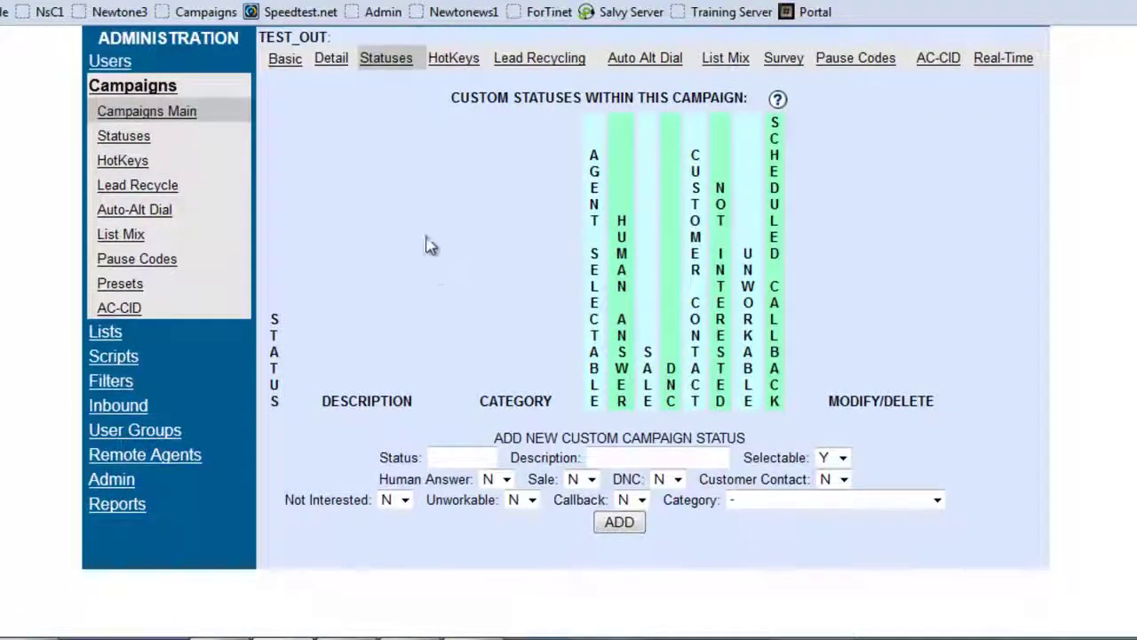
- Enter status code 'Contac' with the description 'Contact made'
{"action": "left_click", "coordinate": [444, 453]}
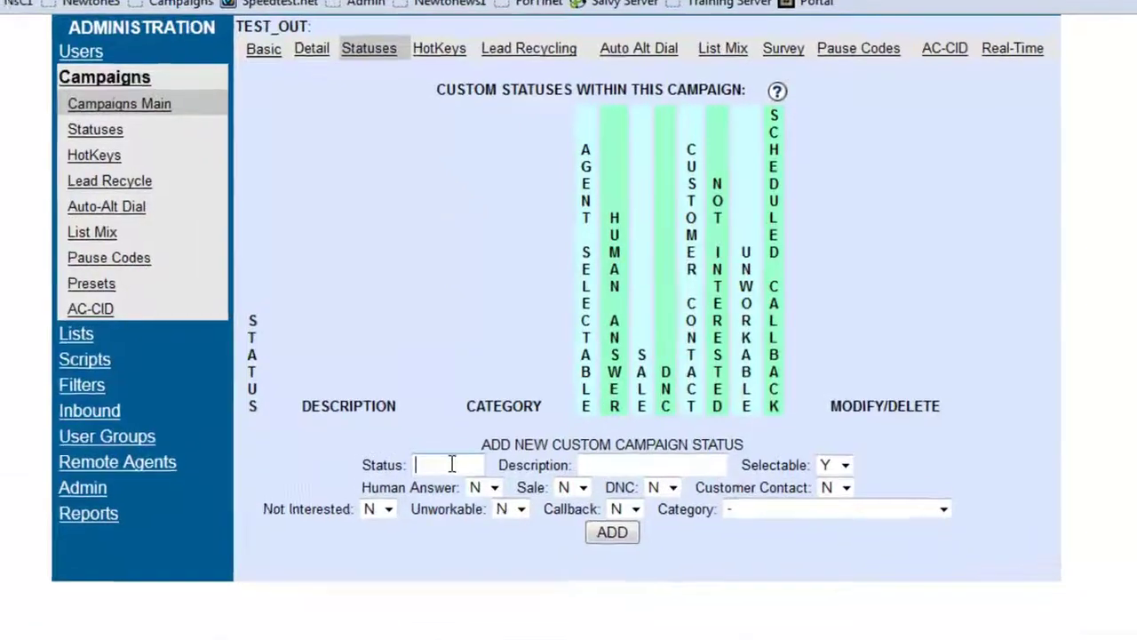
{"action": "type", "text": "Contac"}
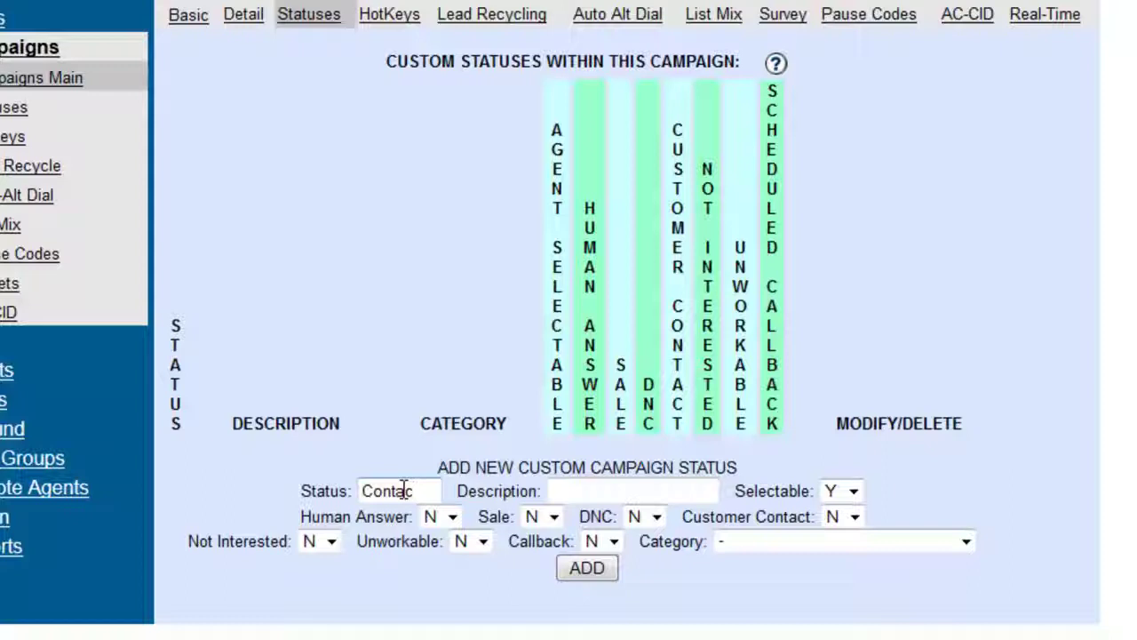
{"action": "key", "text": "BackSpace"}
{"action": "key", "text": "BackSpace"}
{"action": "key", "text": "BackSpace"}
{"action": "key", "text": "BackSpace"}
{"action": "key", "text": "Tab"}
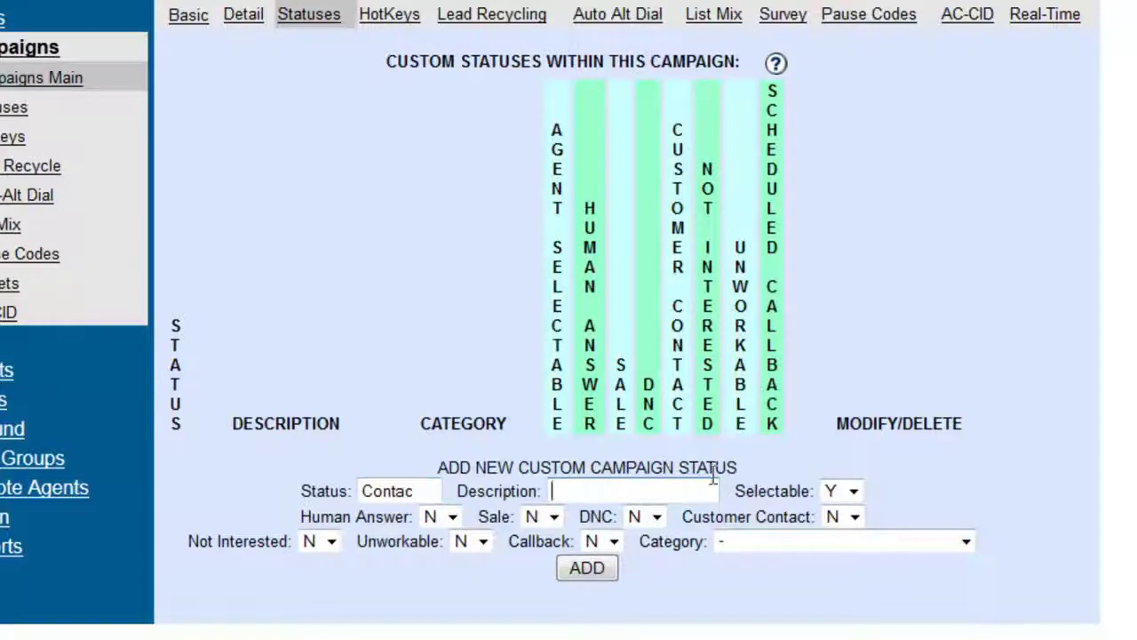
{"action": "type", "text": "Con"}
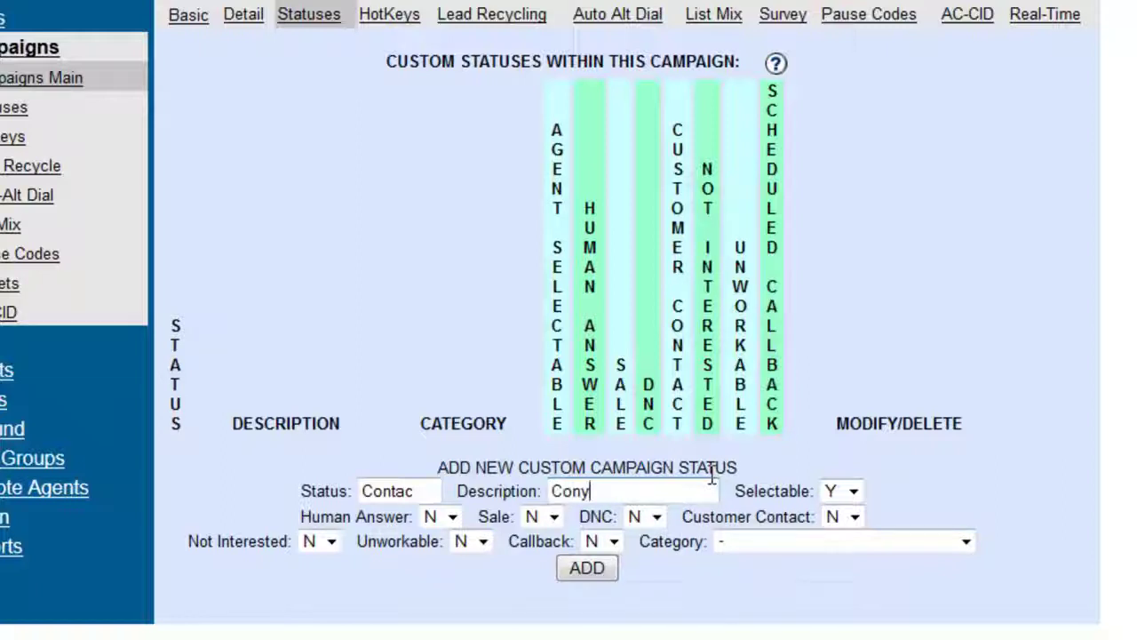
{"action": "type", "text": "ts"}
{"action": "key", "text": "BackSpace"}
{"action": "type", "text": "made"}
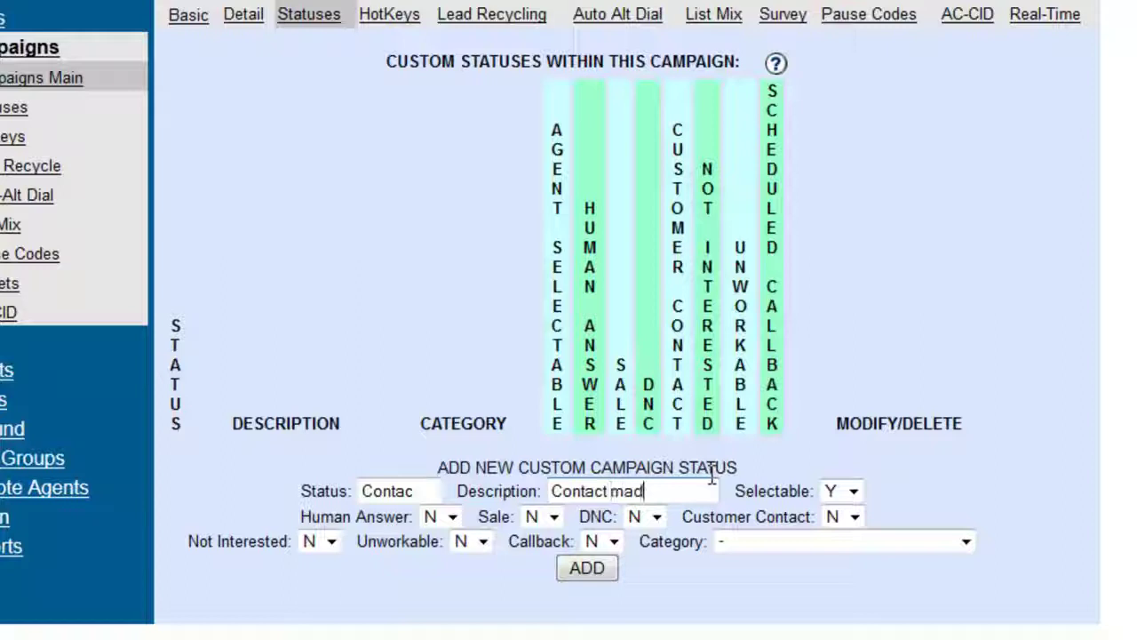
- Keep it Selectable, set Human Answer and Customer Contact to Y, and add the status
{"action": "left_click", "coordinate": [853, 494]}
{"action": "left_click", "coordinate": [854, 495]}
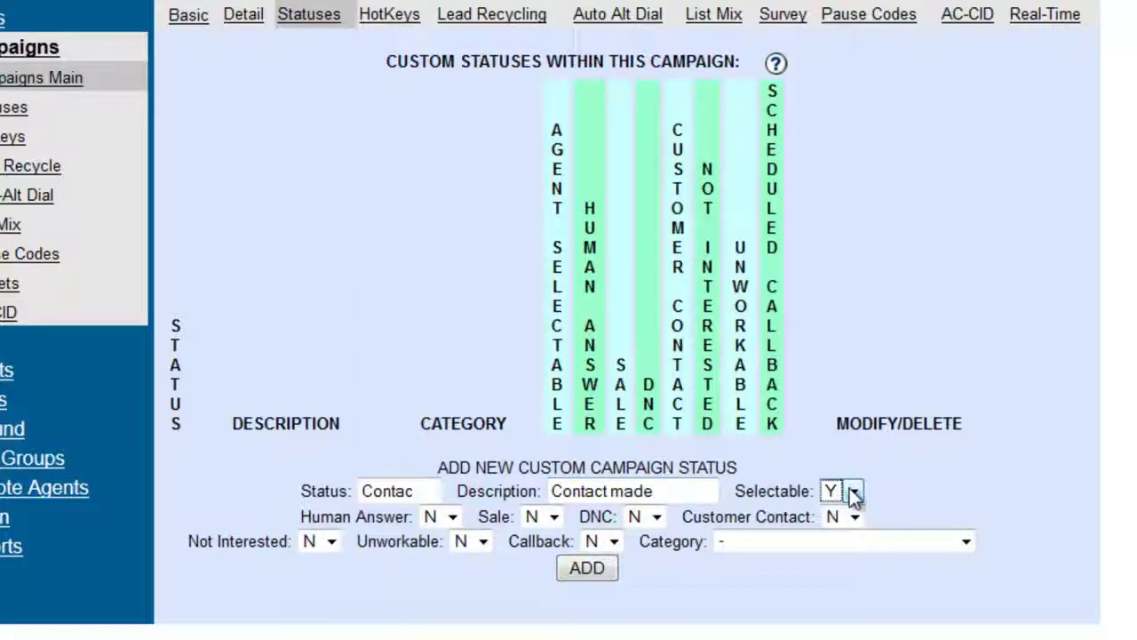
{"action": "left_click", "coordinate": [451, 516]}
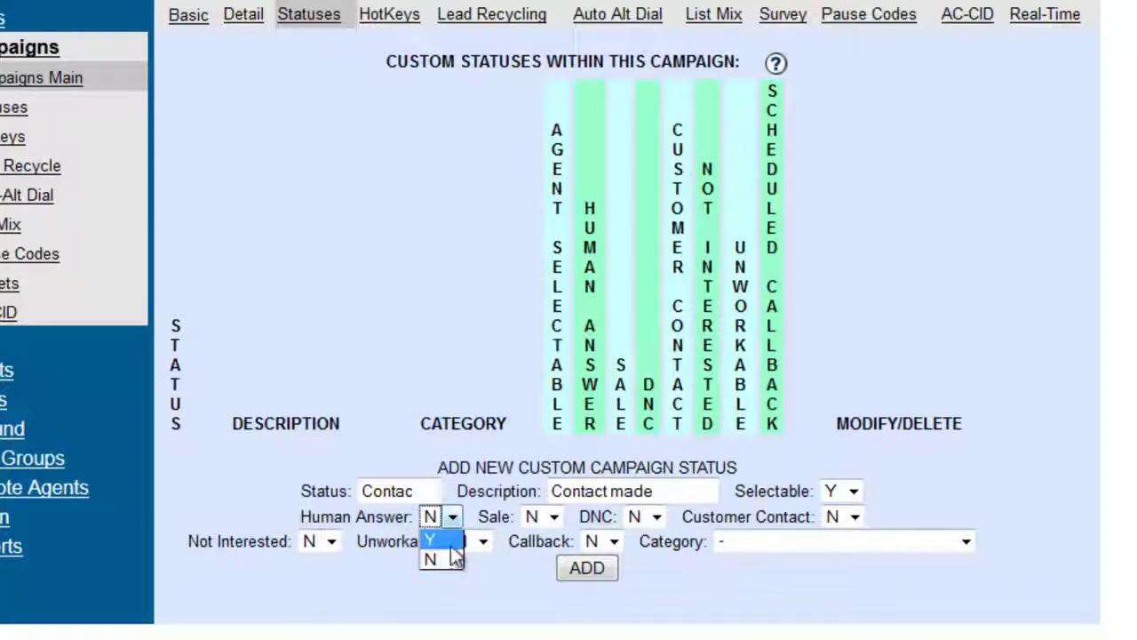
{"action": "left_click", "coordinate": [448, 541]}
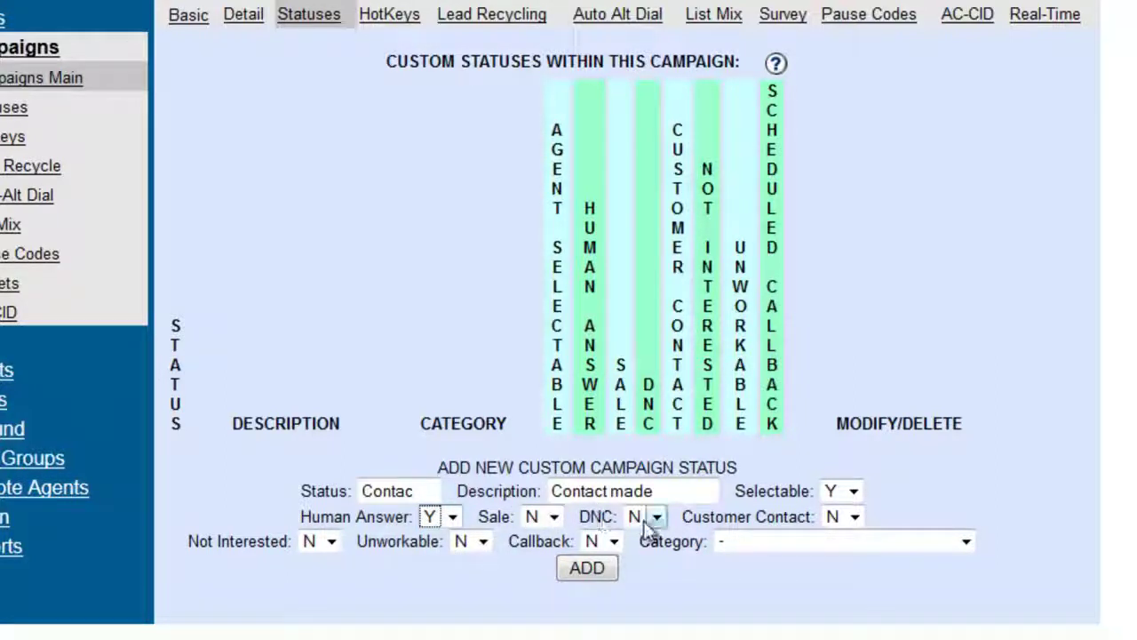
{"action": "left_click", "coordinate": [853, 518]}
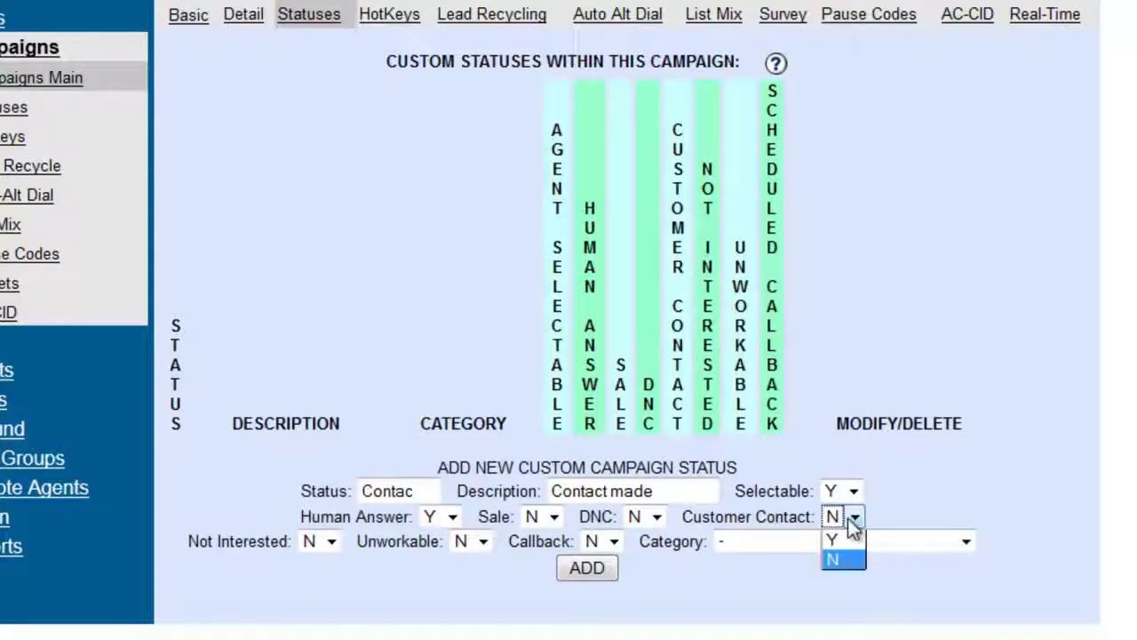
{"action": "left_click", "coordinate": [855, 546]}
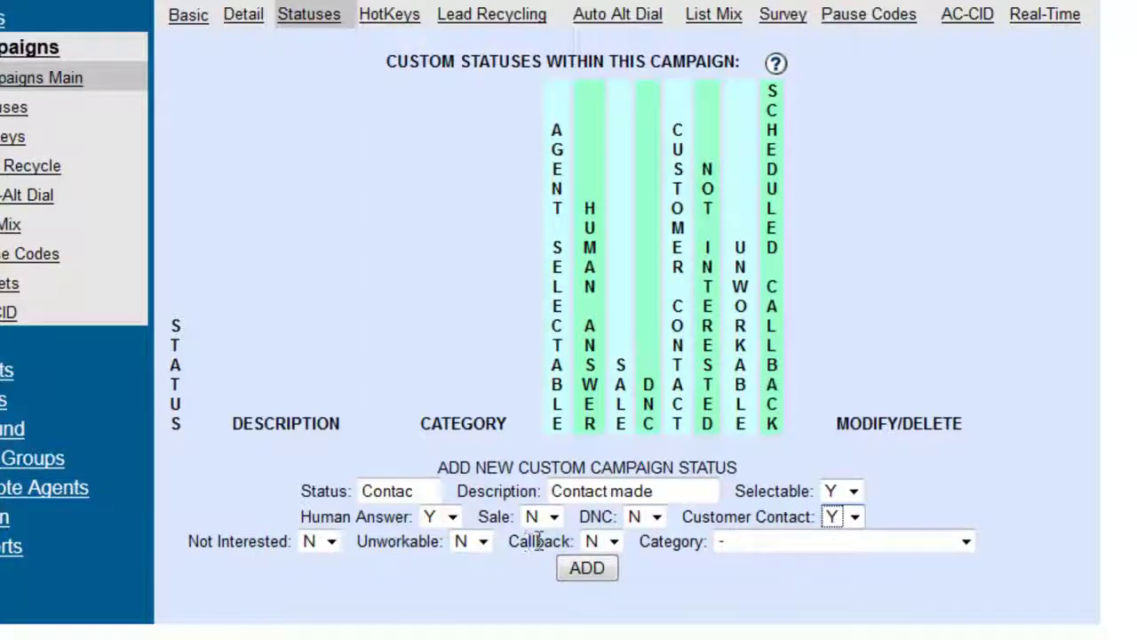
{"action": "left_click", "coordinate": [578, 567]}
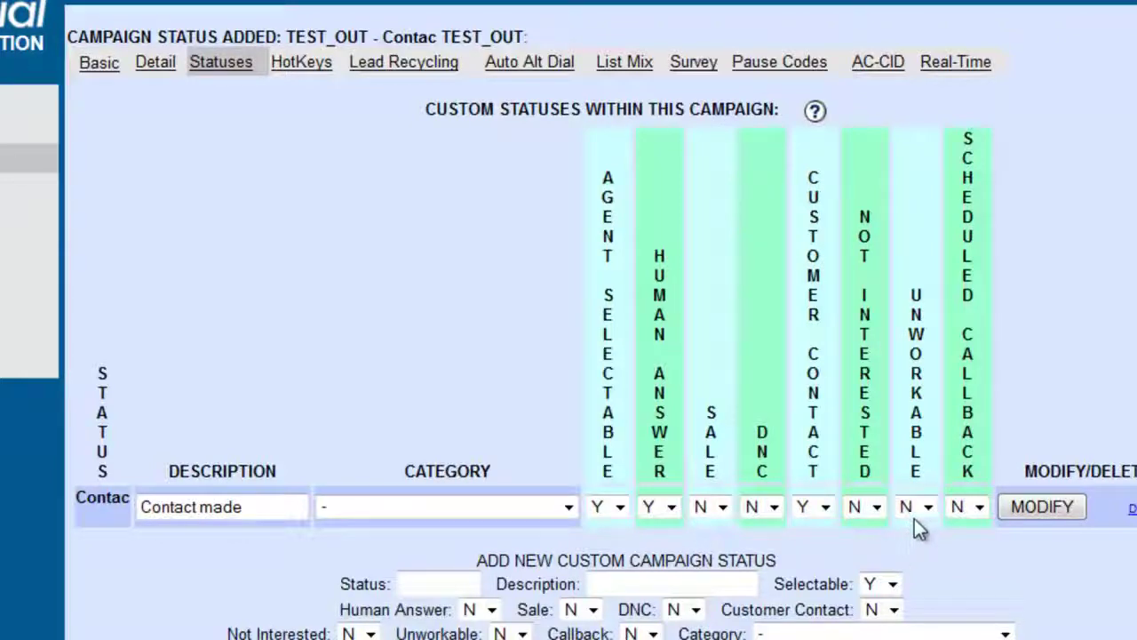
- Scroll down to check the new Contac row, with Sale, DNC and Scheduled Callback at N
{"action": "scroll", "coordinate": [464, 254], "scroll_direction": "down", "scroll_amount": 2}
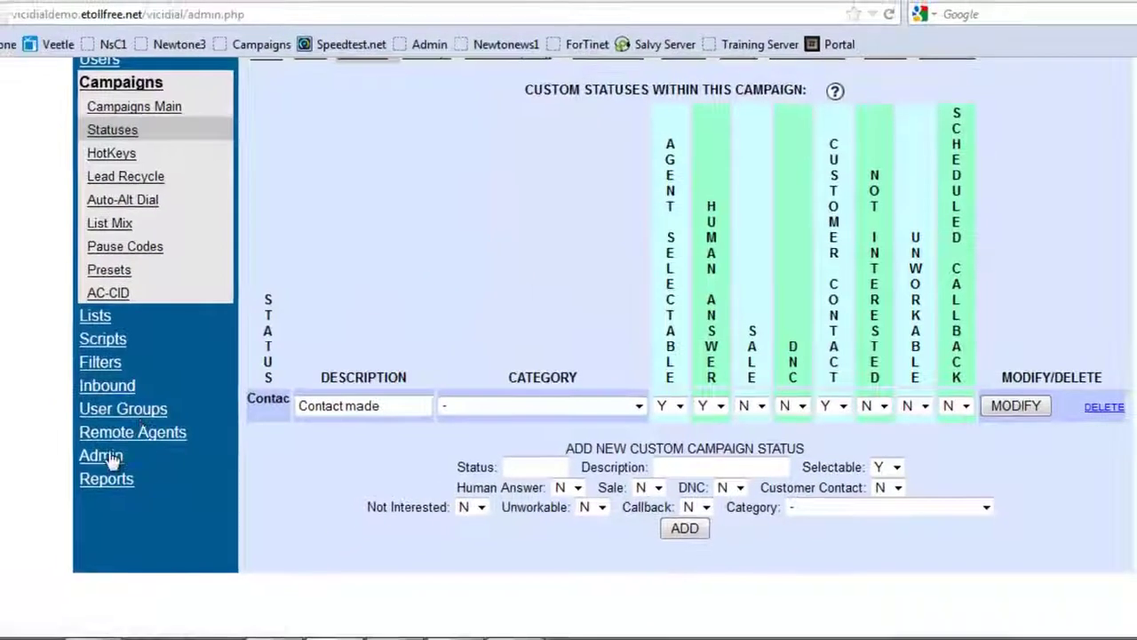
- Return to the Admin System Statuses table and highlight the CALLBK status code
{"action": "left_click", "coordinate": [101, 456]}
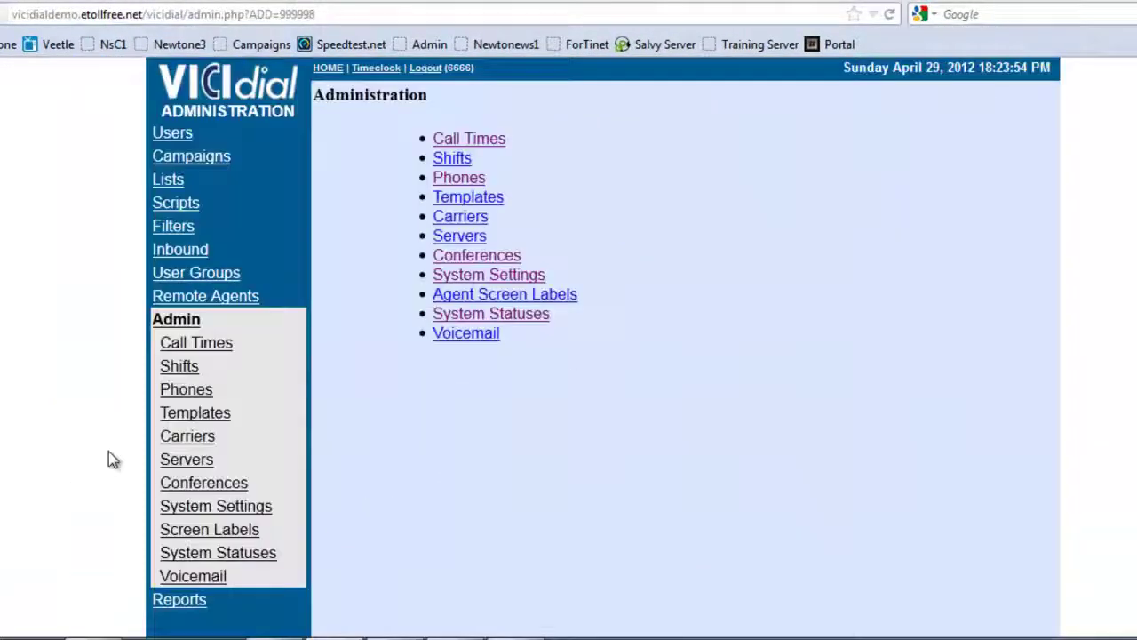
{"action": "left_click", "coordinate": [459, 320]}
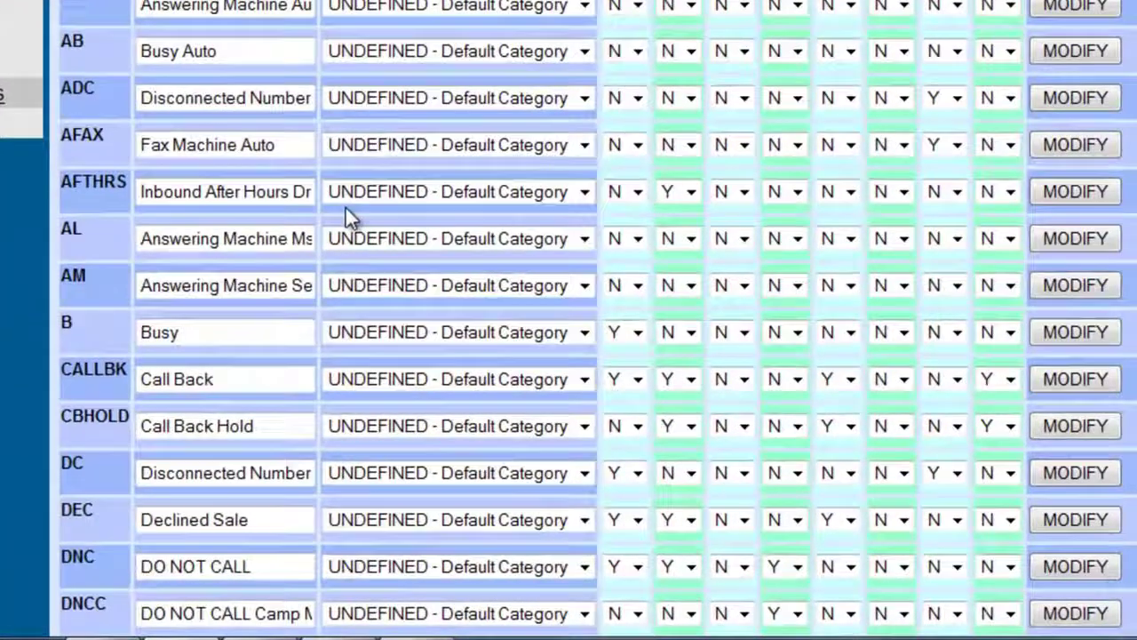
{"action": "left_click_drag", "start_coordinate": [64, 368], "coordinate": [130, 369]}
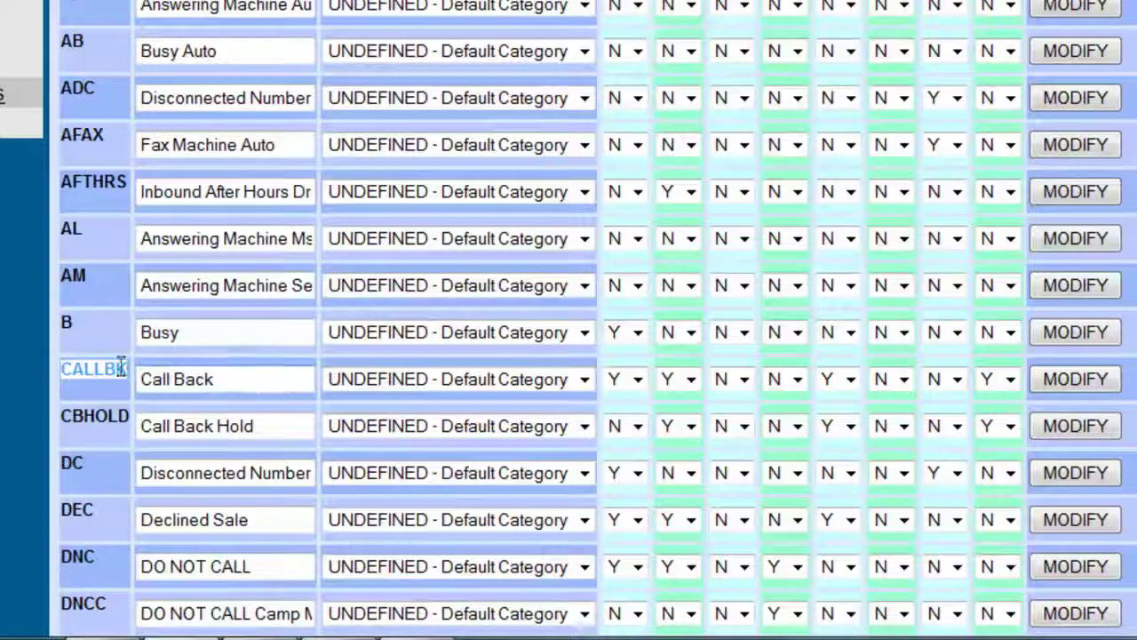
{"action": "left_click", "coordinate": [139, 382]}
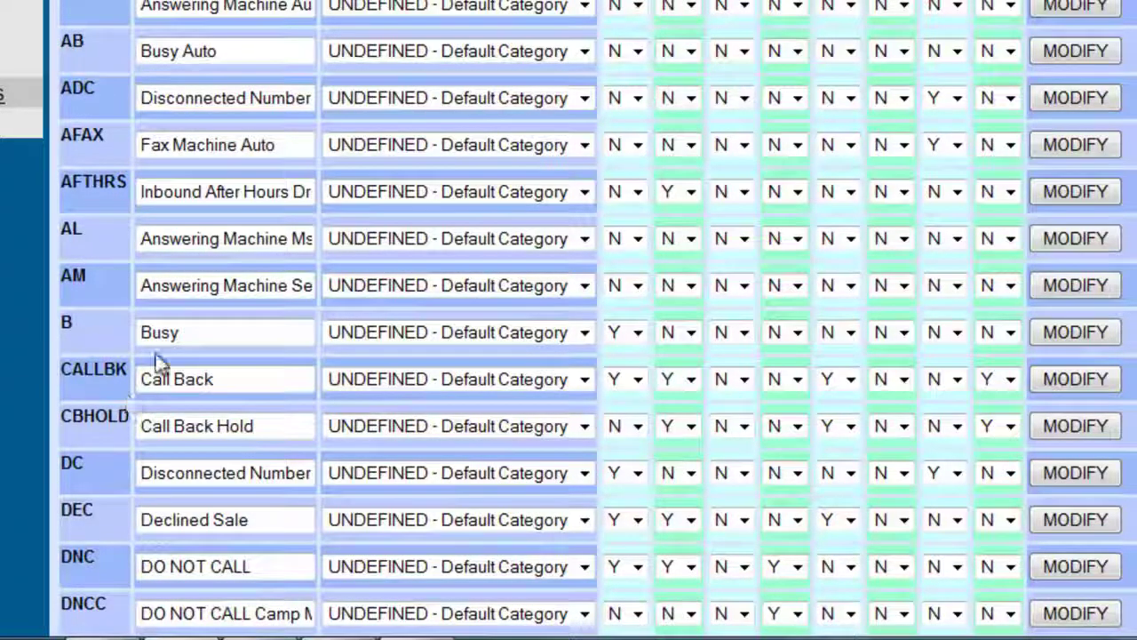
{"action": "left_click_drag", "start_coordinate": [130, 373], "coordinate": [58, 376]}
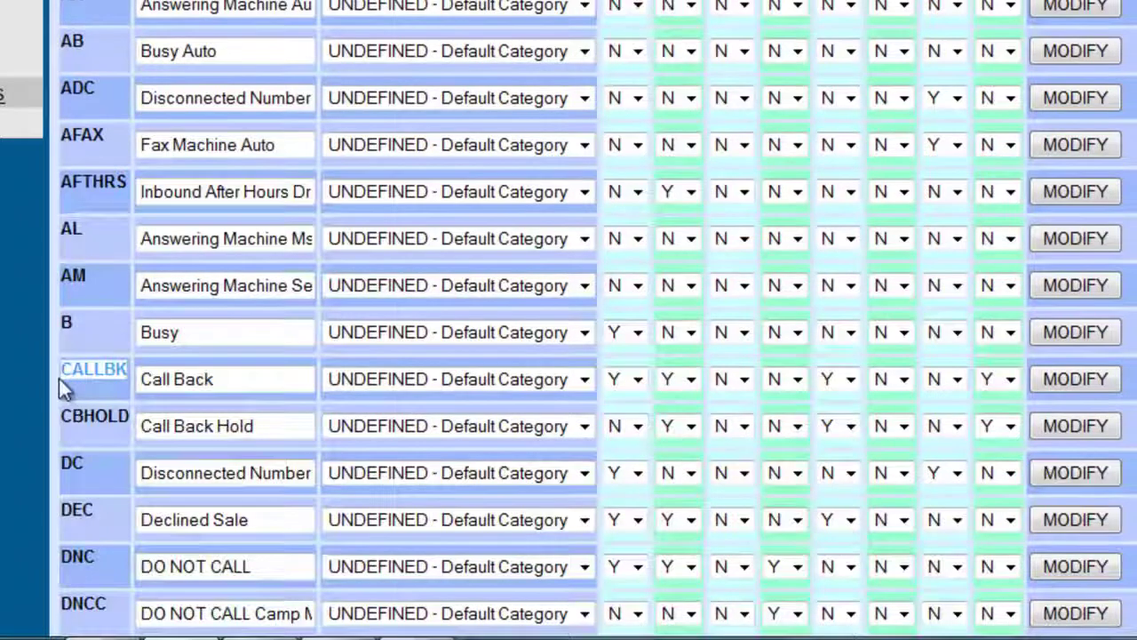
{"action": "scroll", "coordinate": [59, 376], "scroll_direction": "up", "scroll_amount": 5}
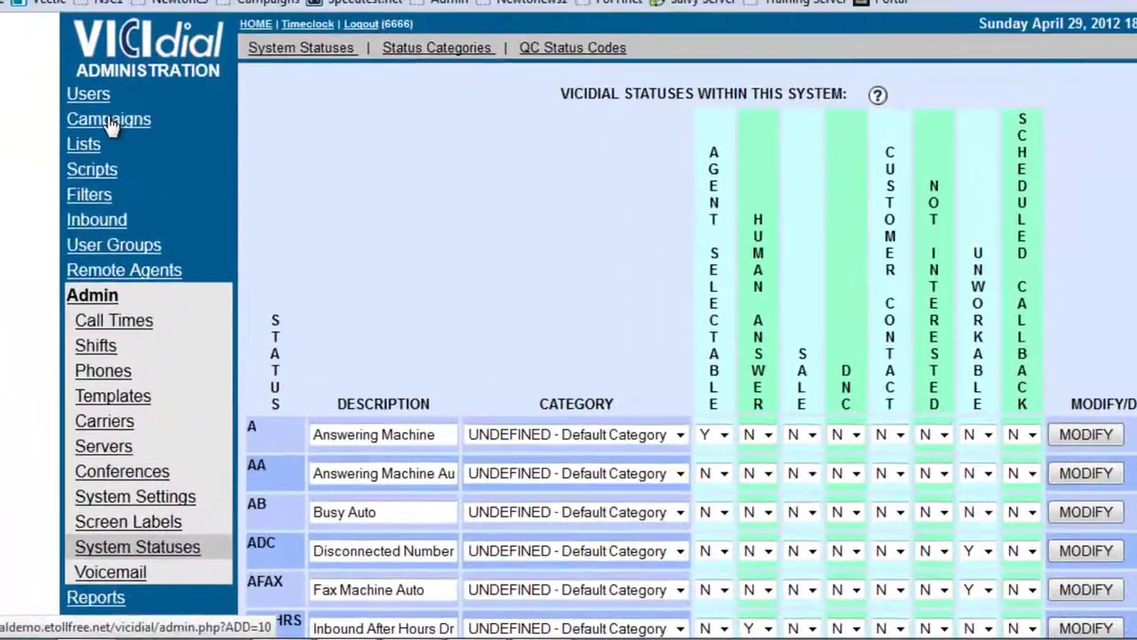
- Open TEST_OUT's Detail View and set Scheduled Callbacks to Y
{"action": "left_click", "coordinate": [89, 116]}
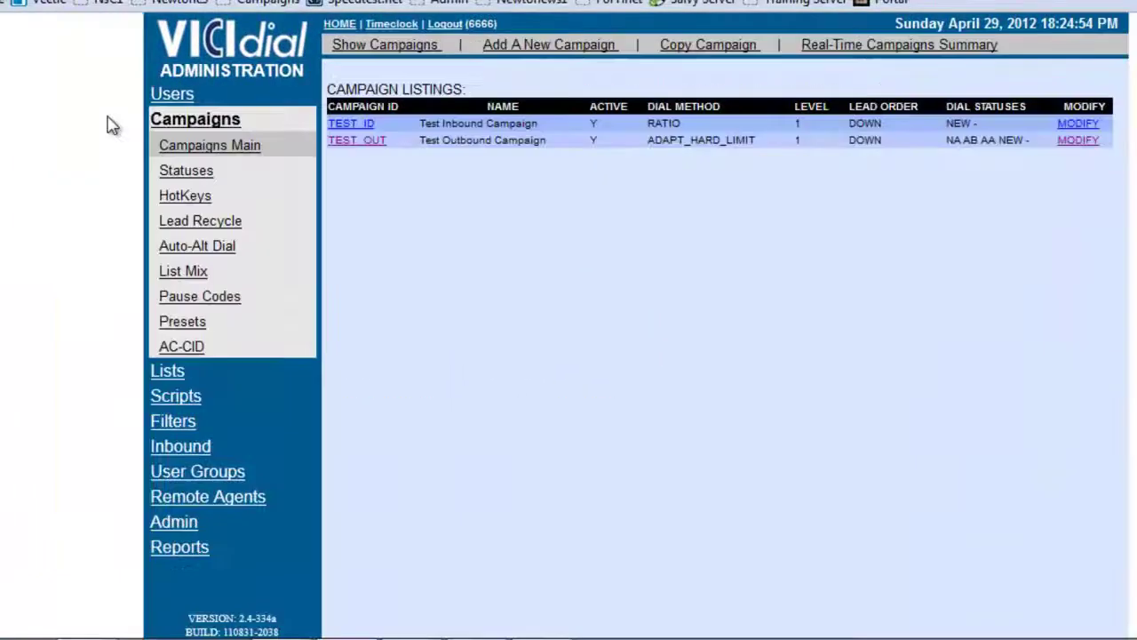
{"action": "left_click", "coordinate": [336, 143]}
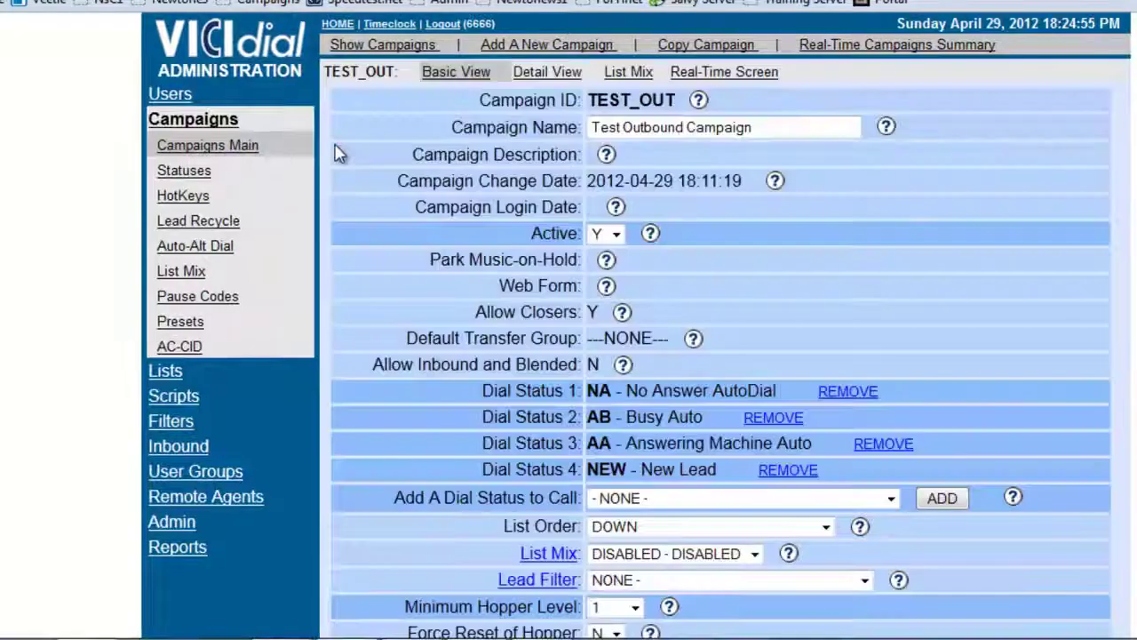
{"action": "left_click", "coordinate": [545, 72]}
{"action": "scroll", "coordinate": [551, 259], "scroll_direction": "down", "scroll_amount": 20}
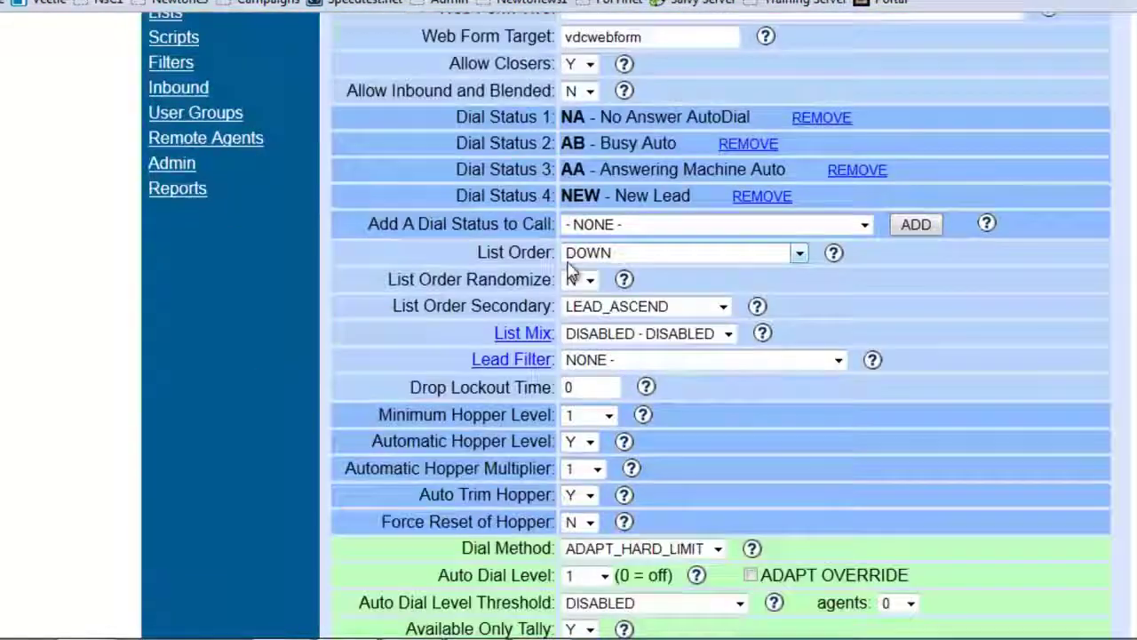
{"action": "scroll", "coordinate": [551, 259], "scroll_direction": "down", "scroll_amount": 5}
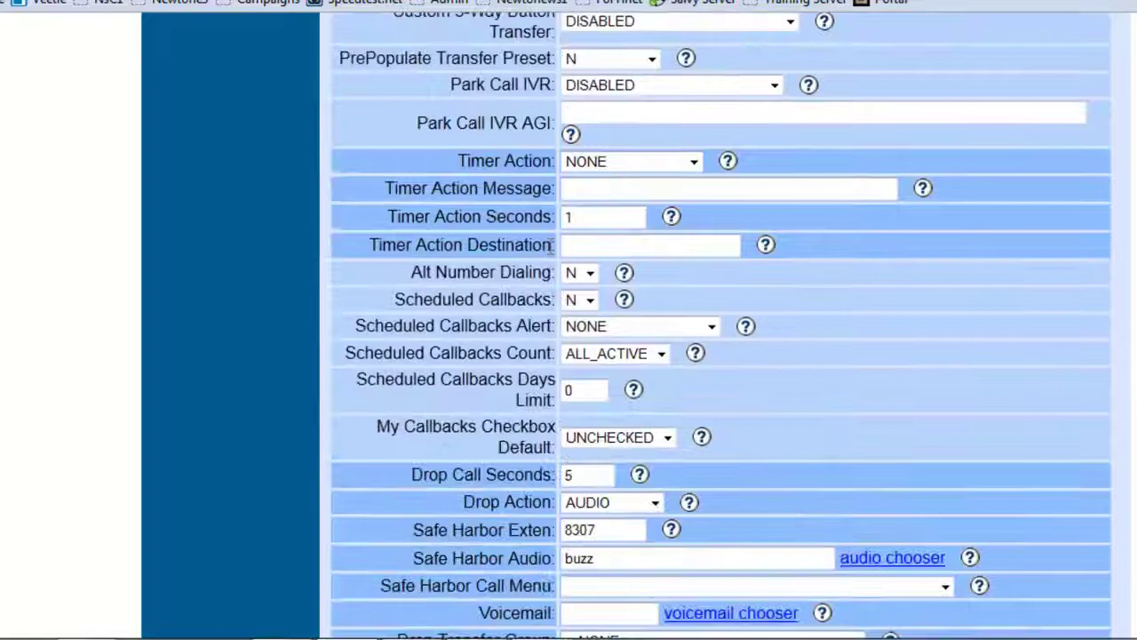
{"action": "left_click_drag", "start_coordinate": [392, 299], "coordinate": [551, 300]}
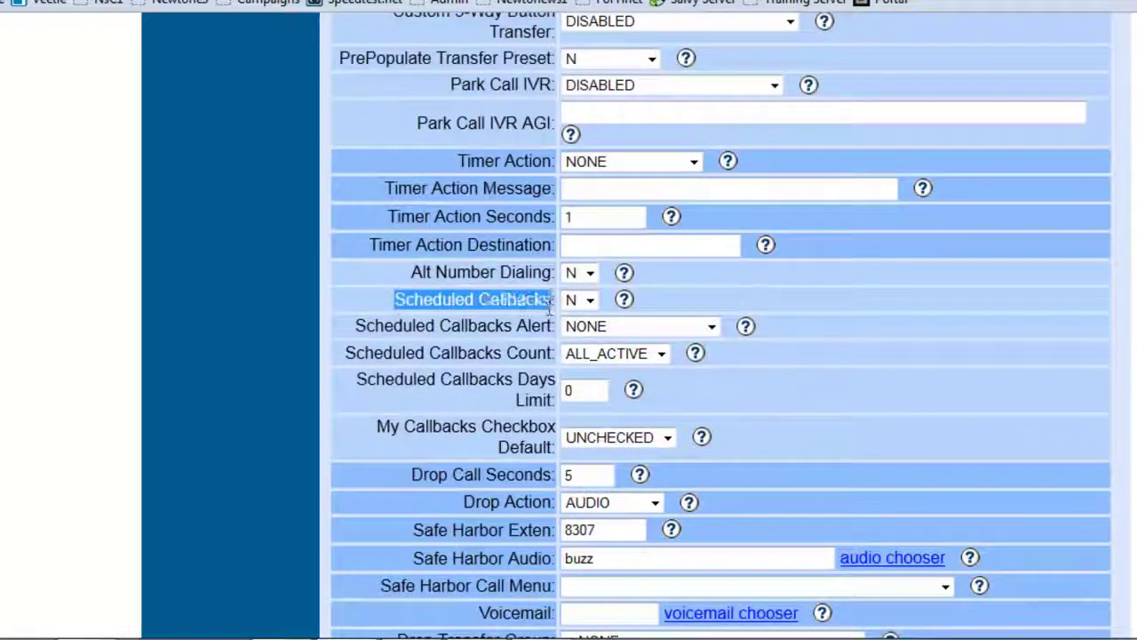
{"action": "left_click", "coordinate": [582, 301]}
{"action": "left_click", "coordinate": [588, 326]}
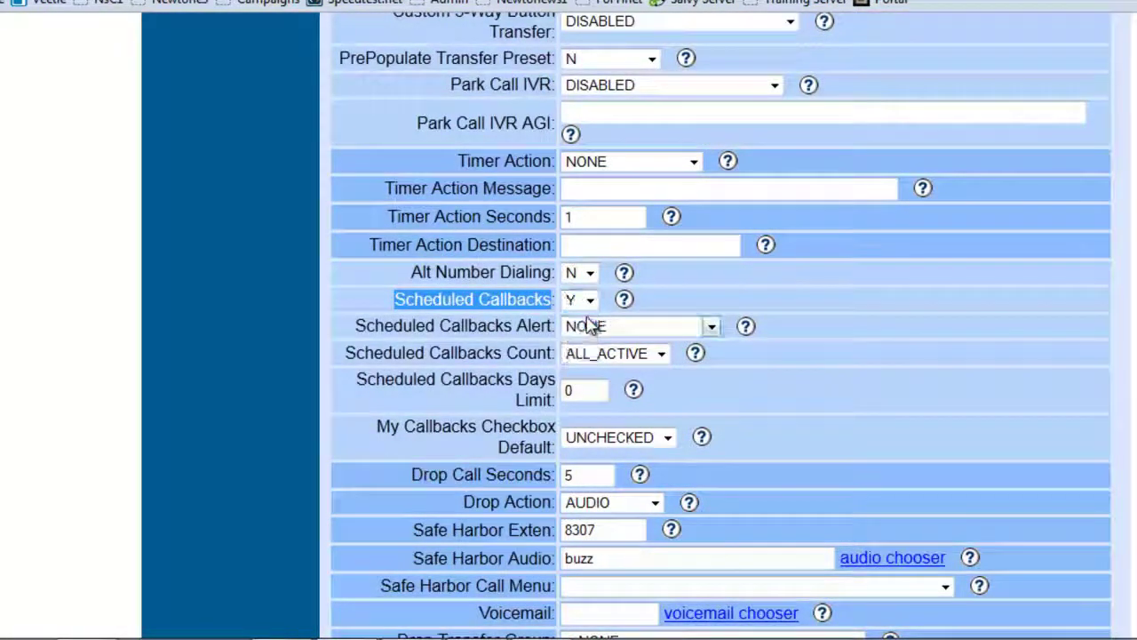
{"action": "left_click", "coordinate": [680, 312]}
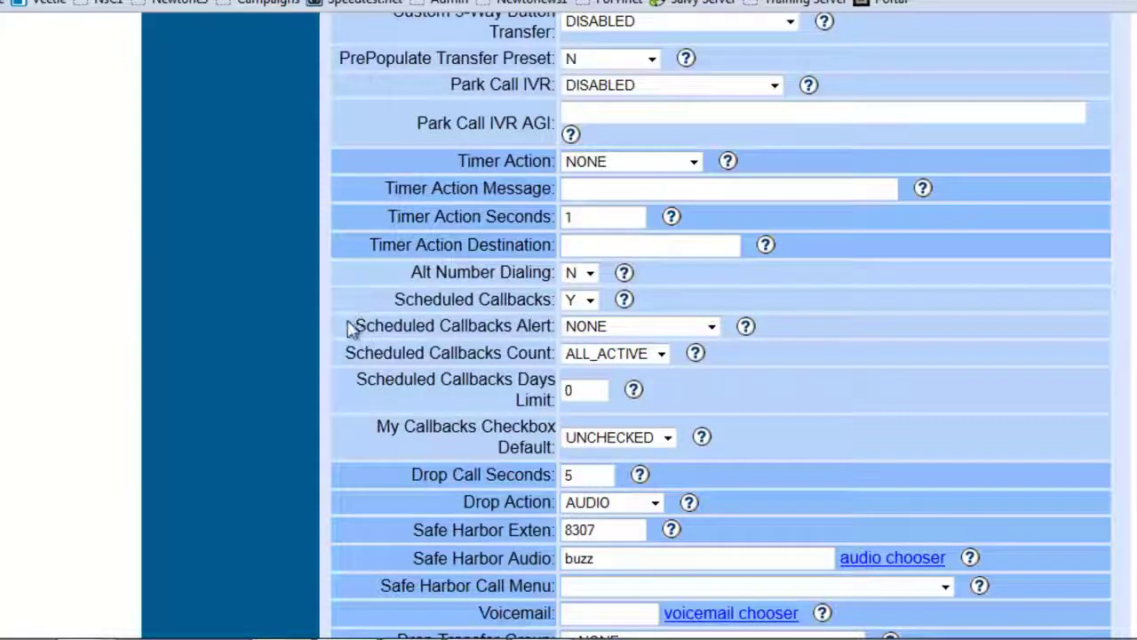
- Choose BLINK_RED_DEFER for Scheduled Callbacks Alert and CHECKED for My Callbacks Checkbox Default
{"action": "left_click_drag", "start_coordinate": [354, 325], "coordinate": [555, 326]}
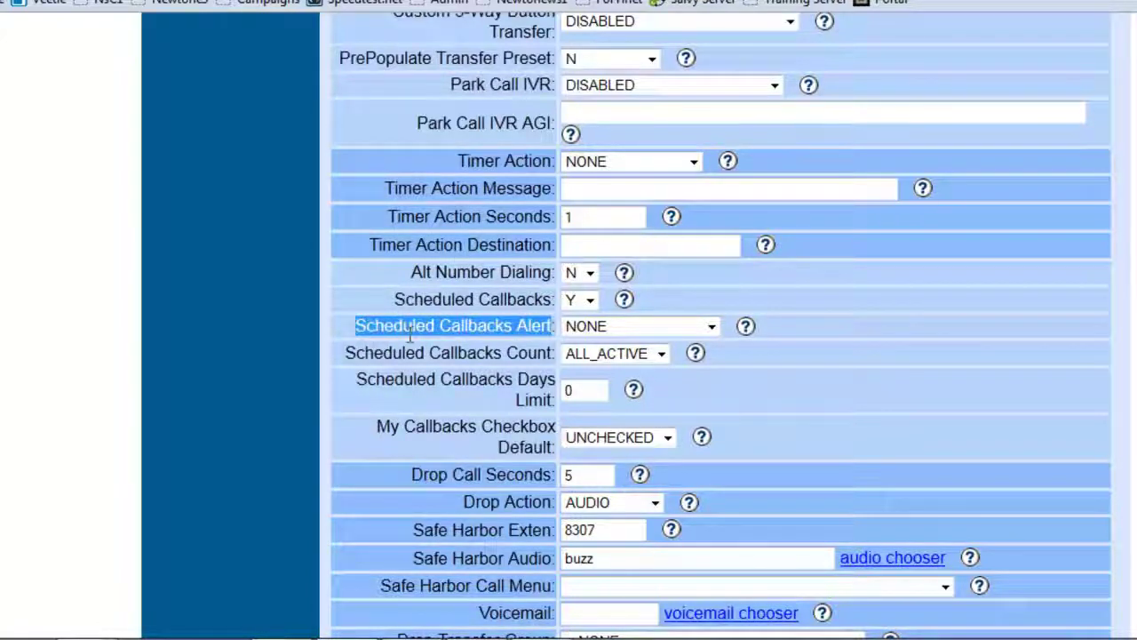
{"action": "left_click", "coordinate": [606, 335]}
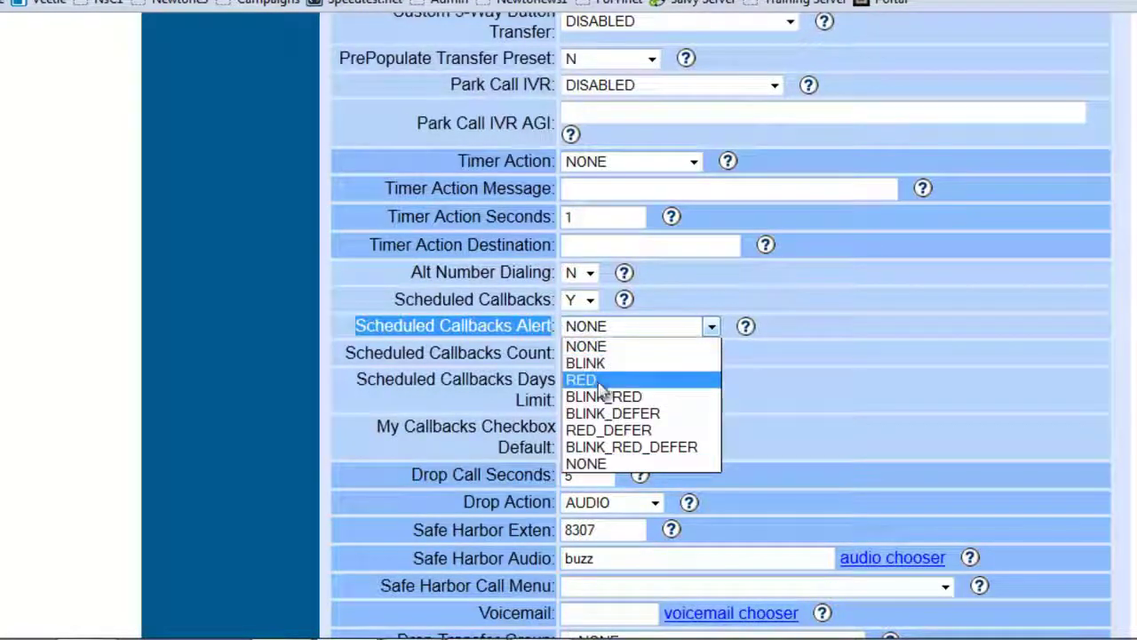
{"action": "left_click", "coordinate": [589, 447]}
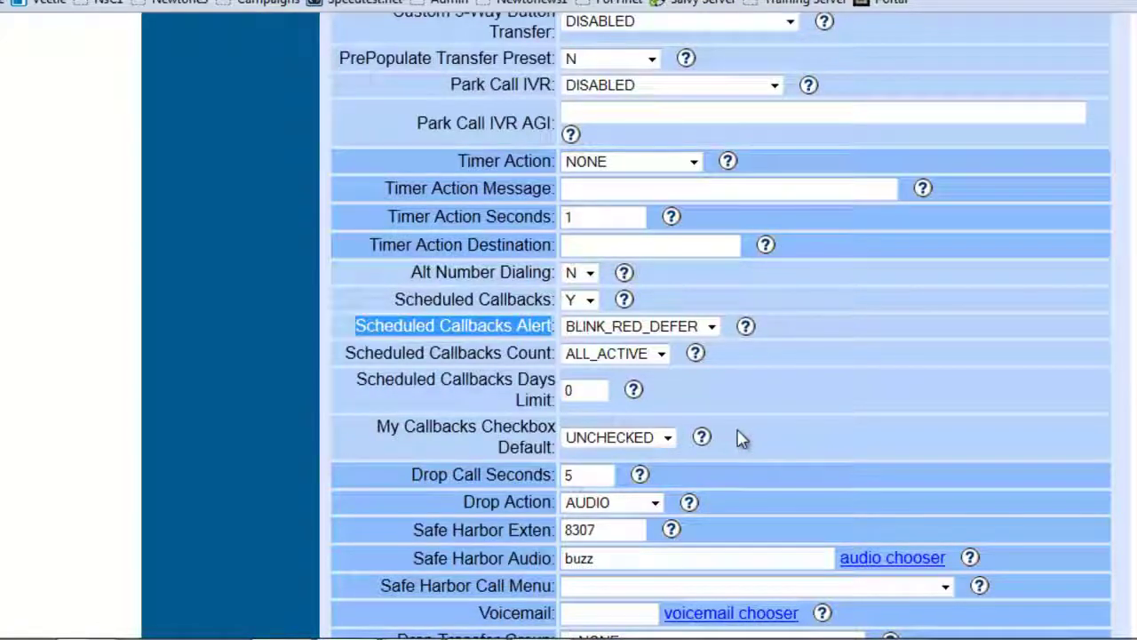
{"action": "left_click", "coordinate": [603, 447]}
{"action": "left_click", "coordinate": [593, 458]}
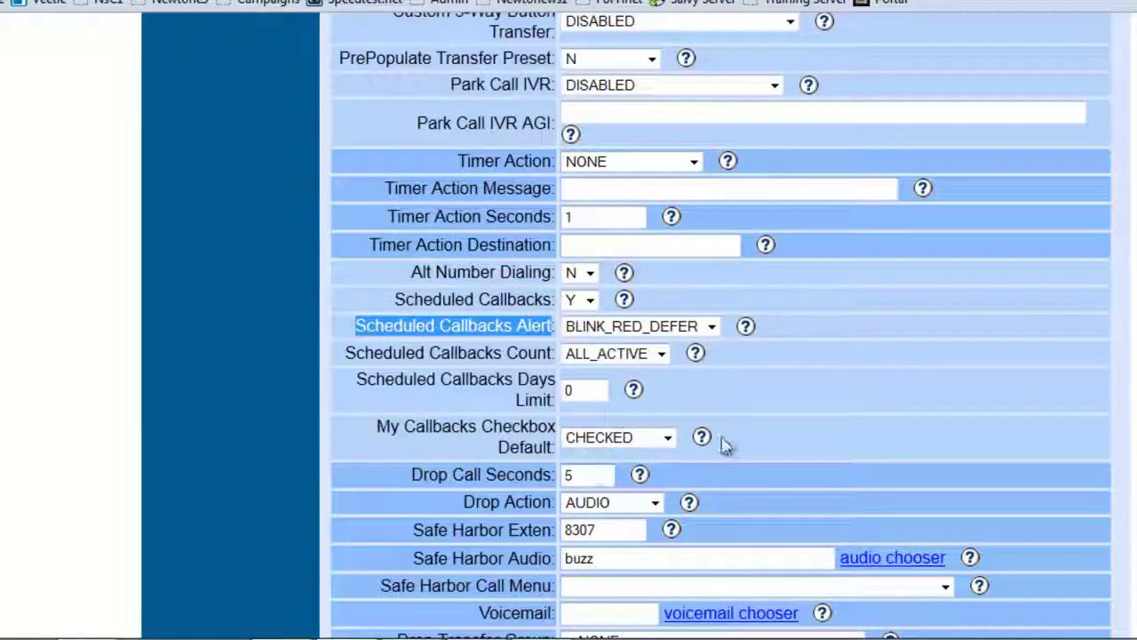
{"action": "left_click", "coordinate": [742, 444]}
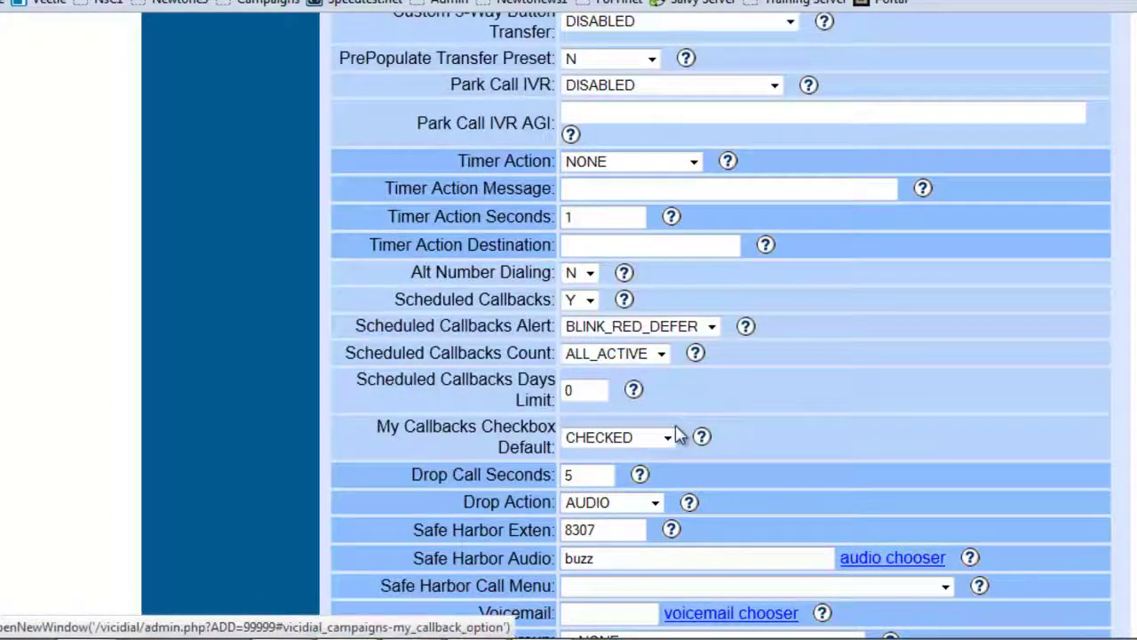
- Scroll to the bottom of TEST_OUT's settings and submit the callback changes
{"action": "scroll", "coordinate": [663, 422], "scroll_direction": "down", "scroll_amount": 6}
{"action": "scroll", "coordinate": [660, 411], "scroll_direction": "down", "scroll_amount": 15}
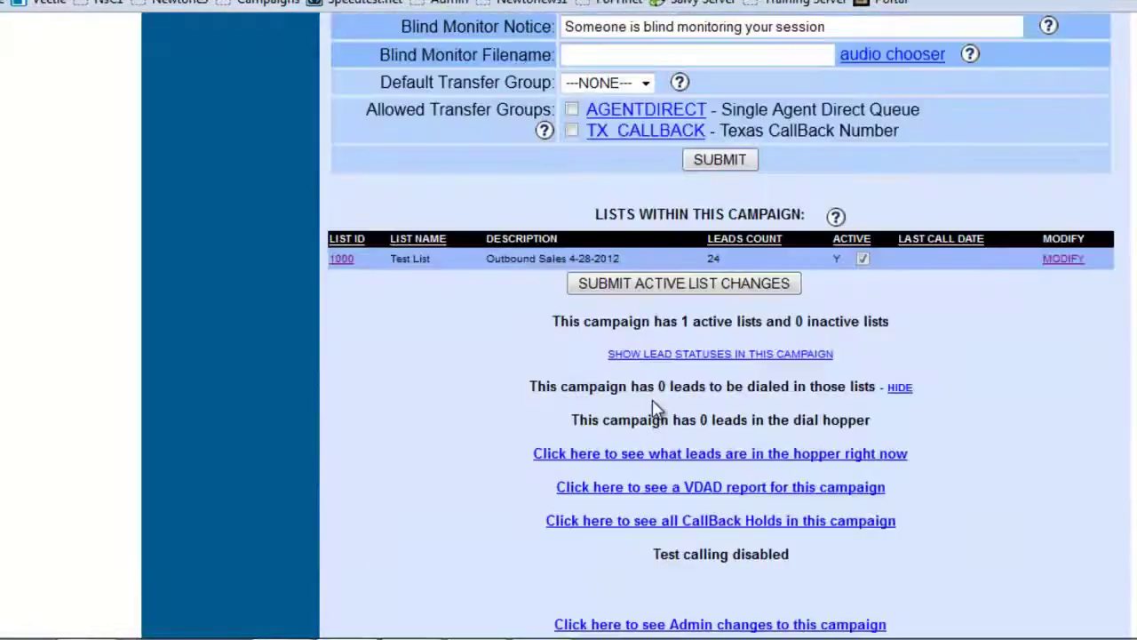
{"action": "left_click", "coordinate": [722, 167]}
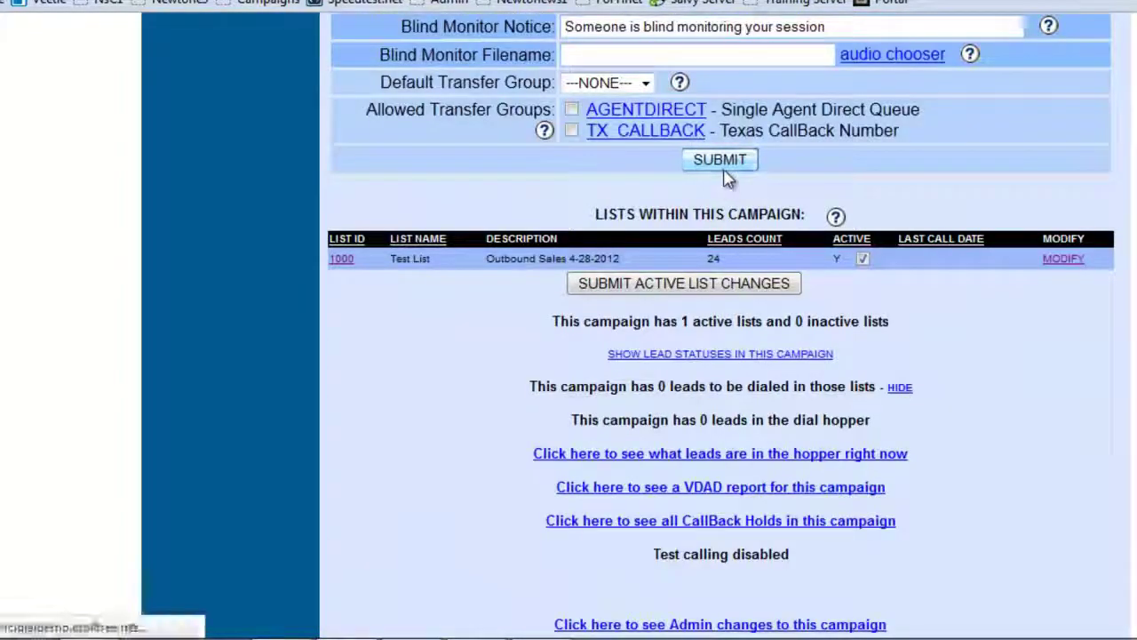